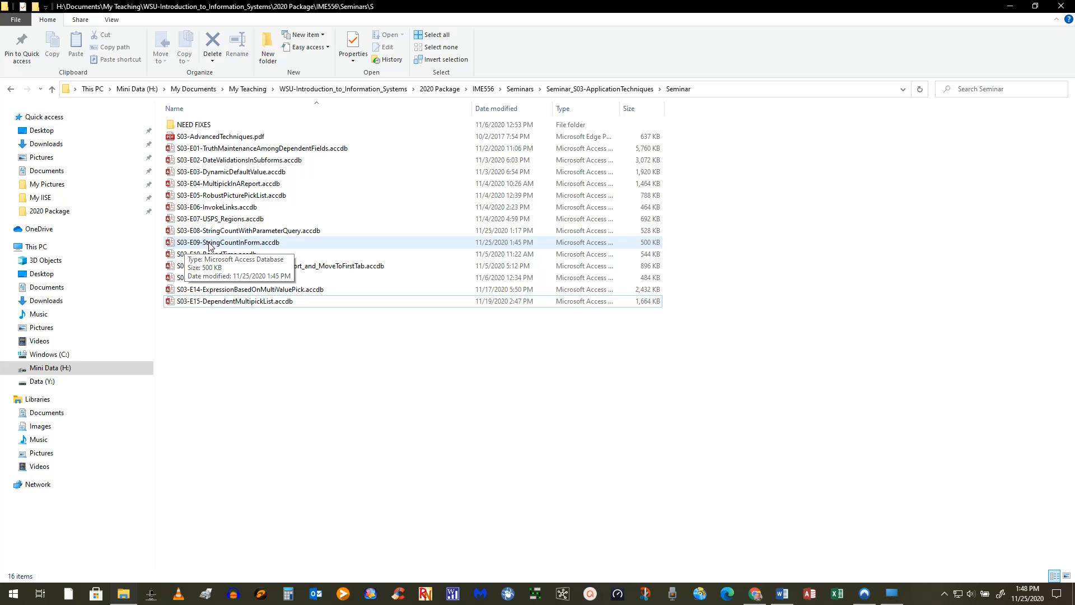
Open the S03-E09-StringCountInForm database, review tblBigText's field design and records, and close the table
{"action": "left_click", "coordinate": [237, 245]}
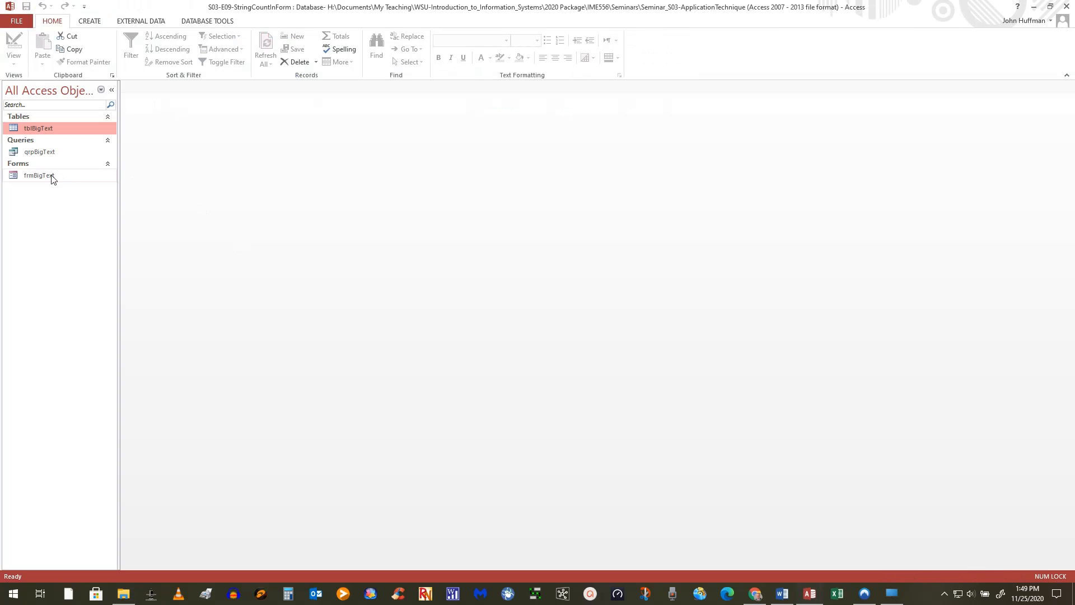
{"action": "right_click", "coordinate": [36, 130]}
{"action": "left_click", "coordinate": [76, 157]}
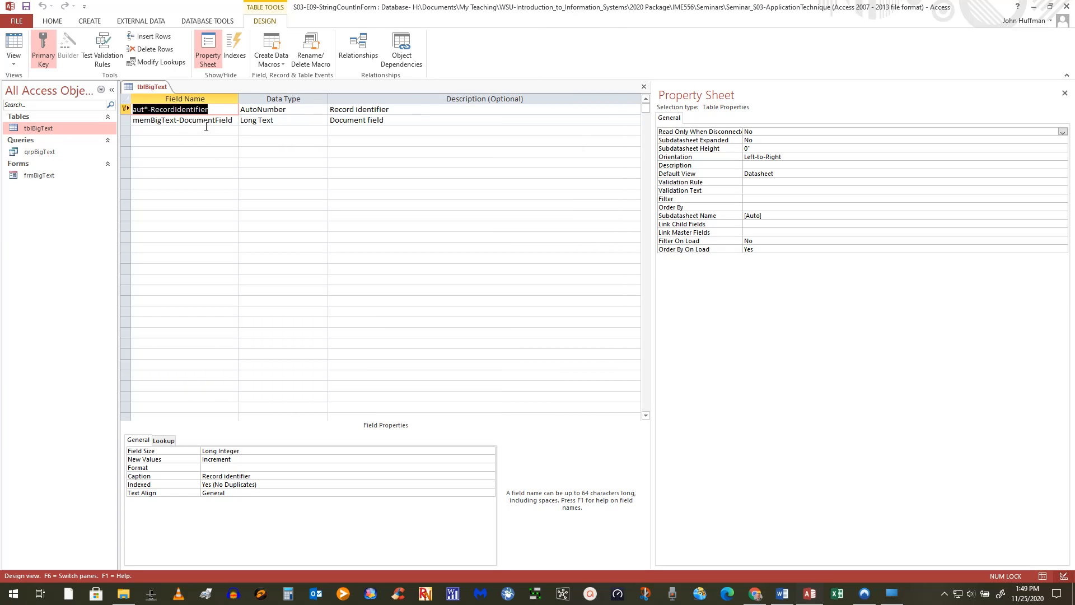
{"action": "left_click", "coordinate": [13, 47]}
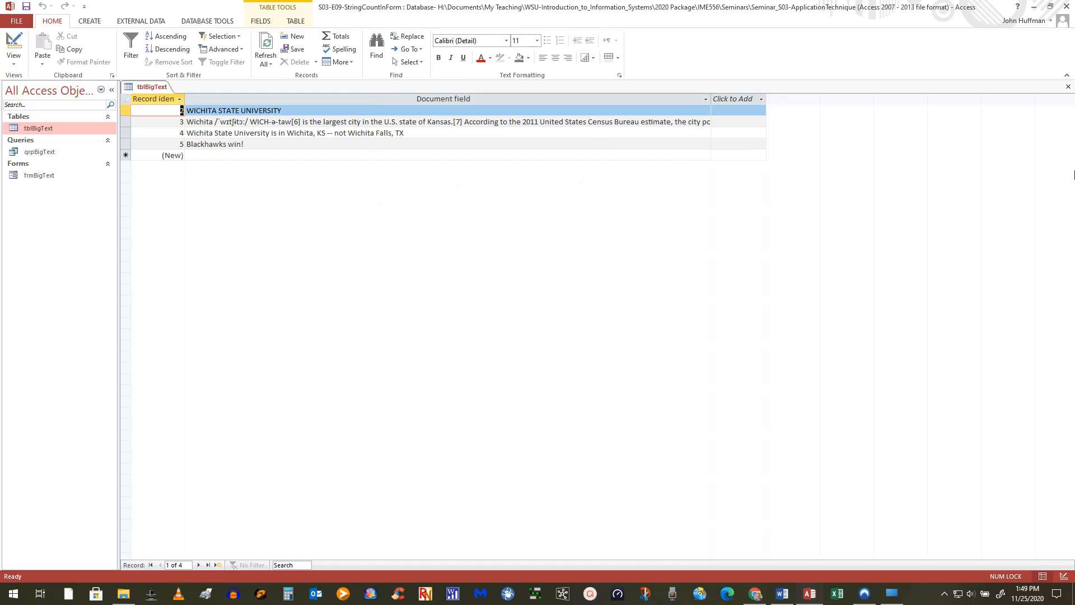
{"action": "left_click", "coordinate": [1069, 87]}
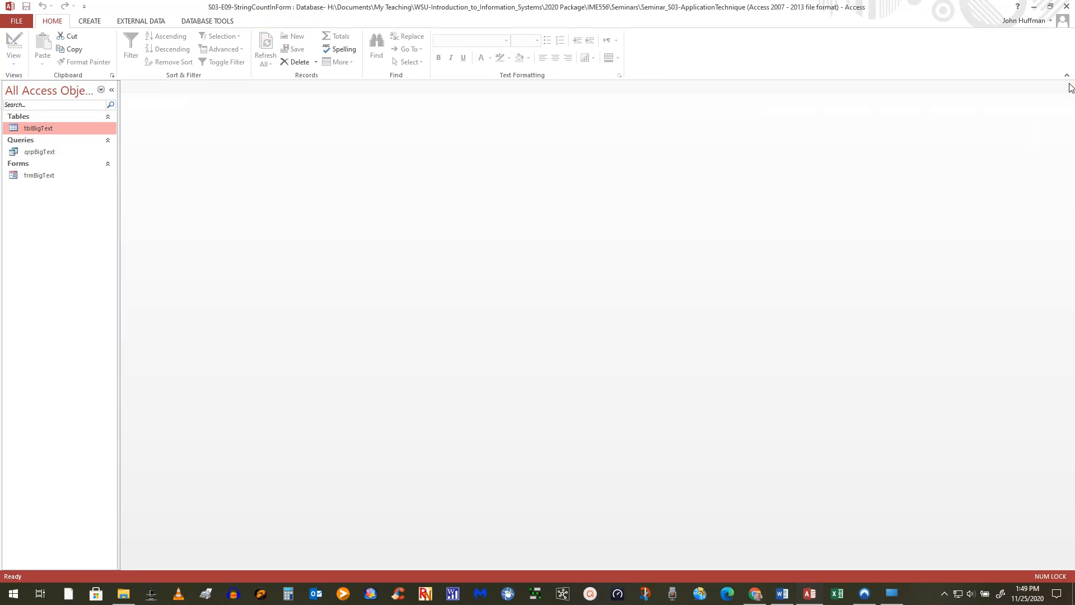
Open the qrpBigText query in Design view, widen its StringCount column, and hide the property sheet
{"action": "right_click", "coordinate": [34, 154]}
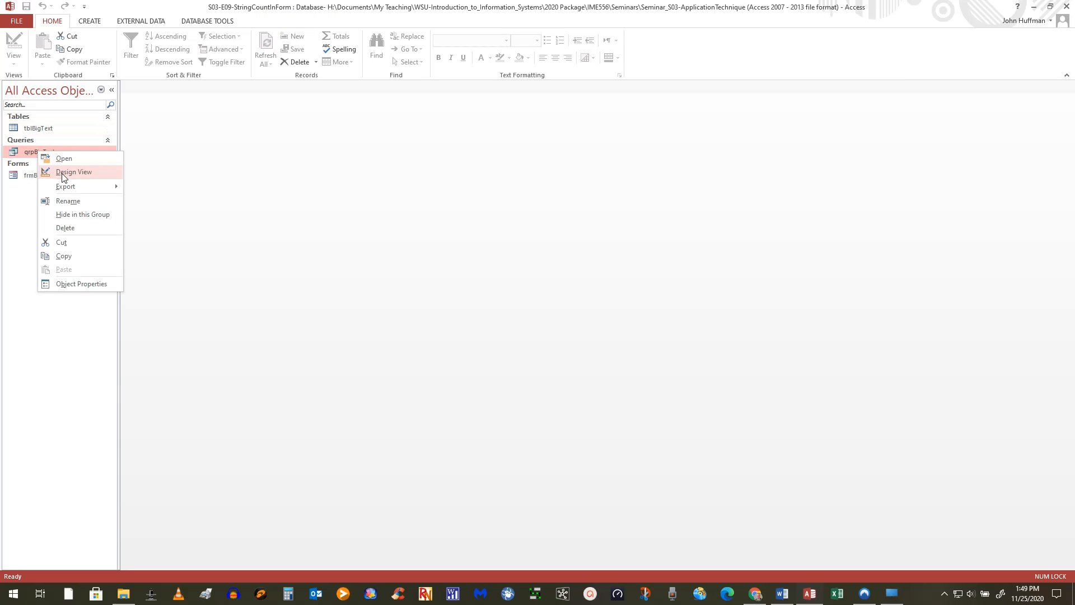
{"action": "left_click", "coordinate": [60, 174]}
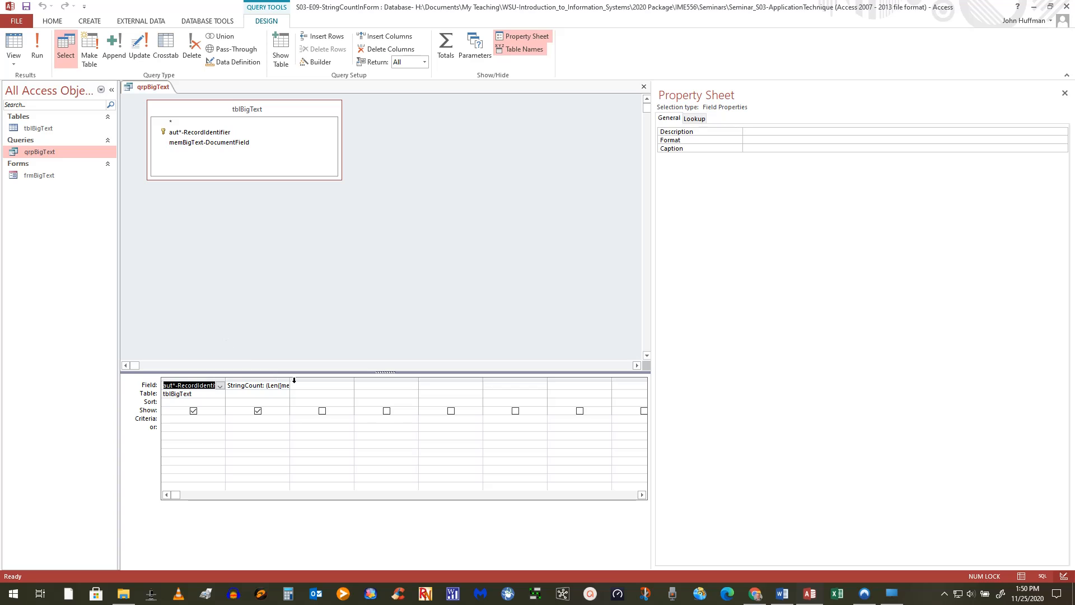
{"action": "left_click_drag", "start_coordinate": [290, 378], "coordinate": [603, 387]}
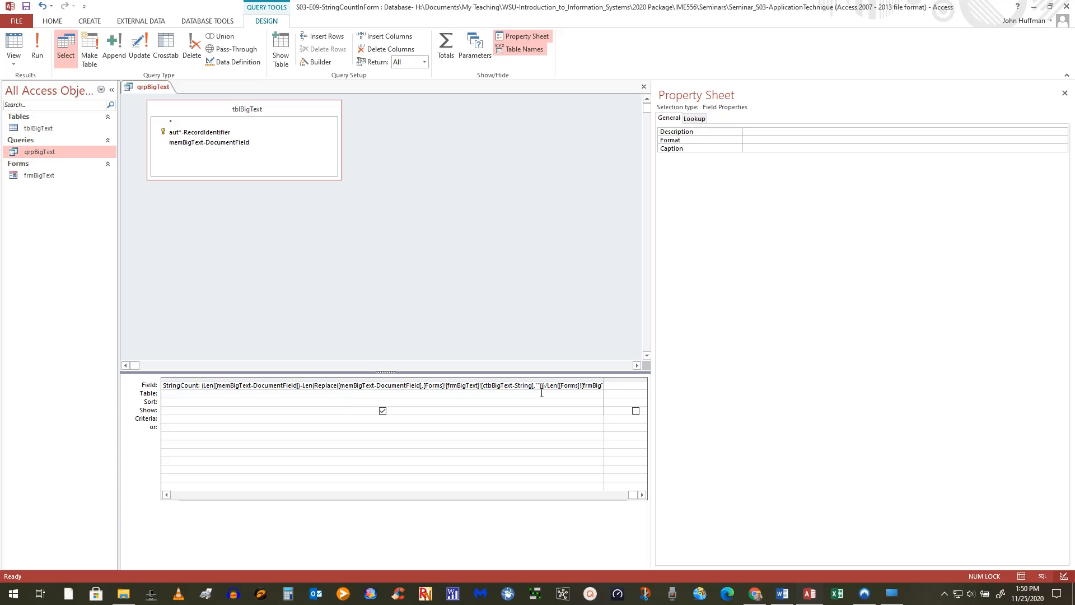
{"action": "left_click", "coordinate": [1065, 93]}
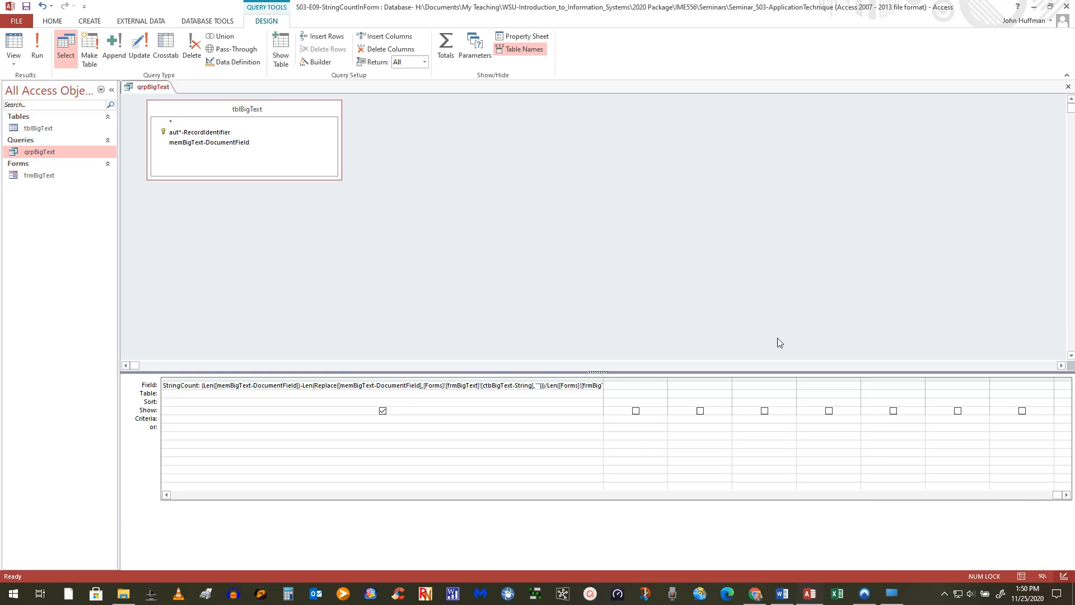
Examine the StringCount expression in the Expression Builder, cancel the builder, and close the qrpBigText query
{"action": "right_click", "coordinate": [495, 385]}
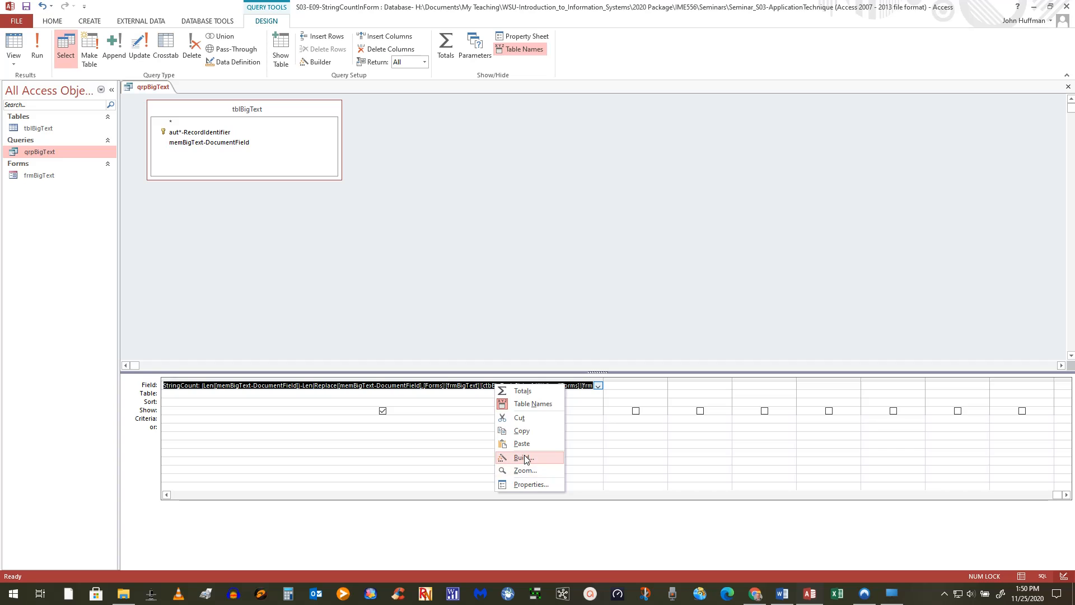
{"action": "left_click", "coordinate": [523, 457]}
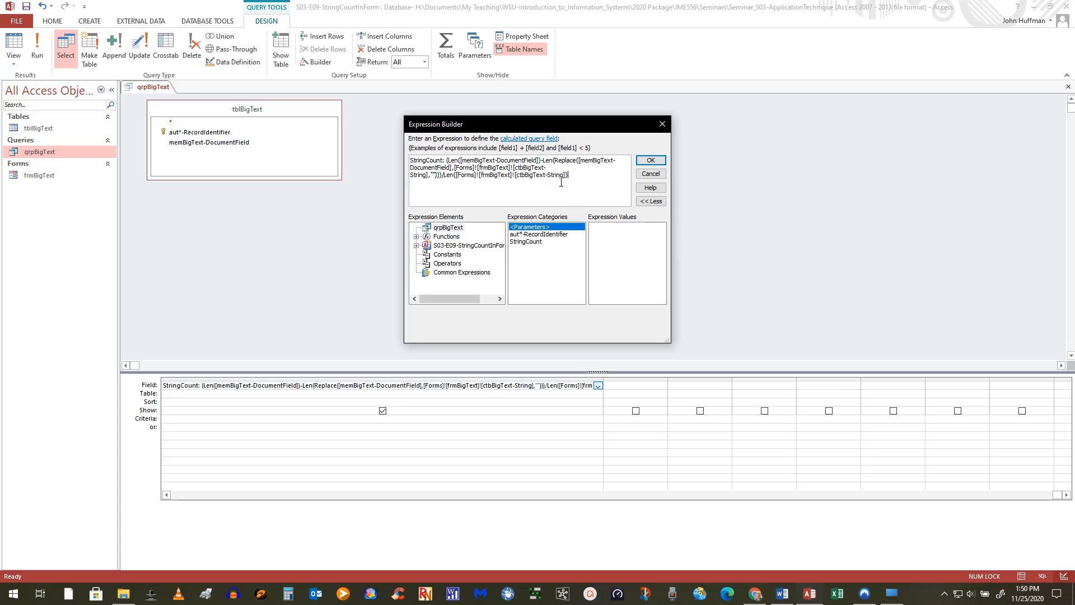
{"action": "left_click", "coordinate": [651, 175]}
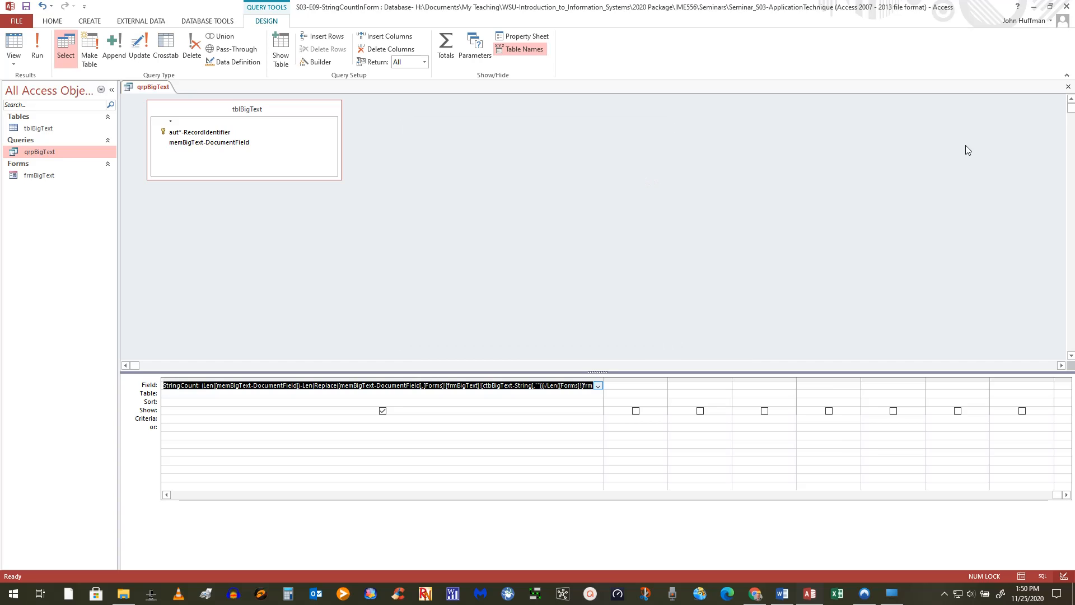
{"action": "left_click", "coordinate": [1068, 86]}
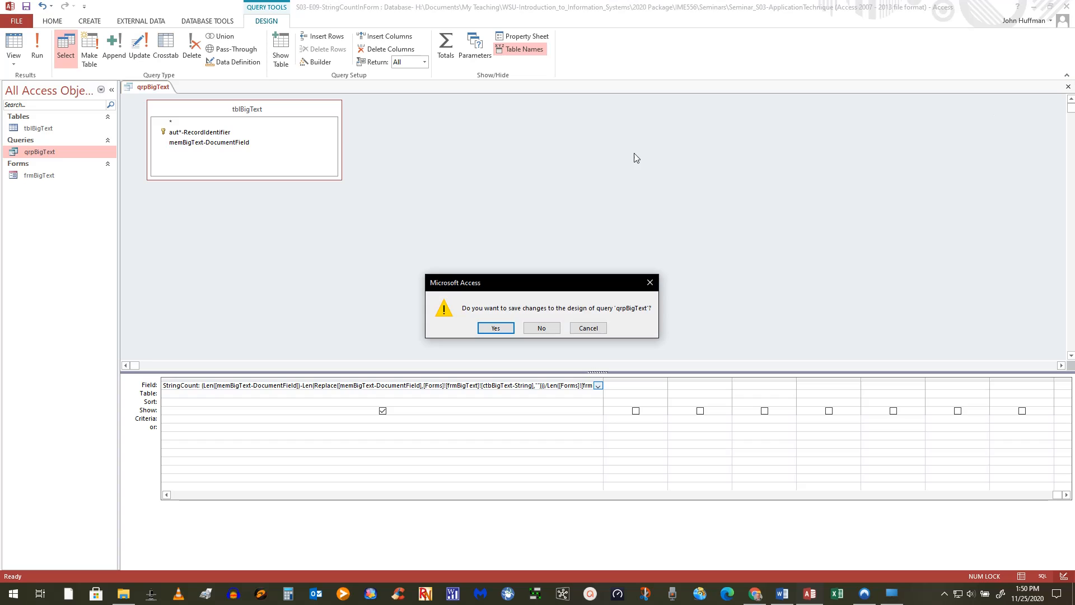
{"action": "key", "text": "ctrl+w"}
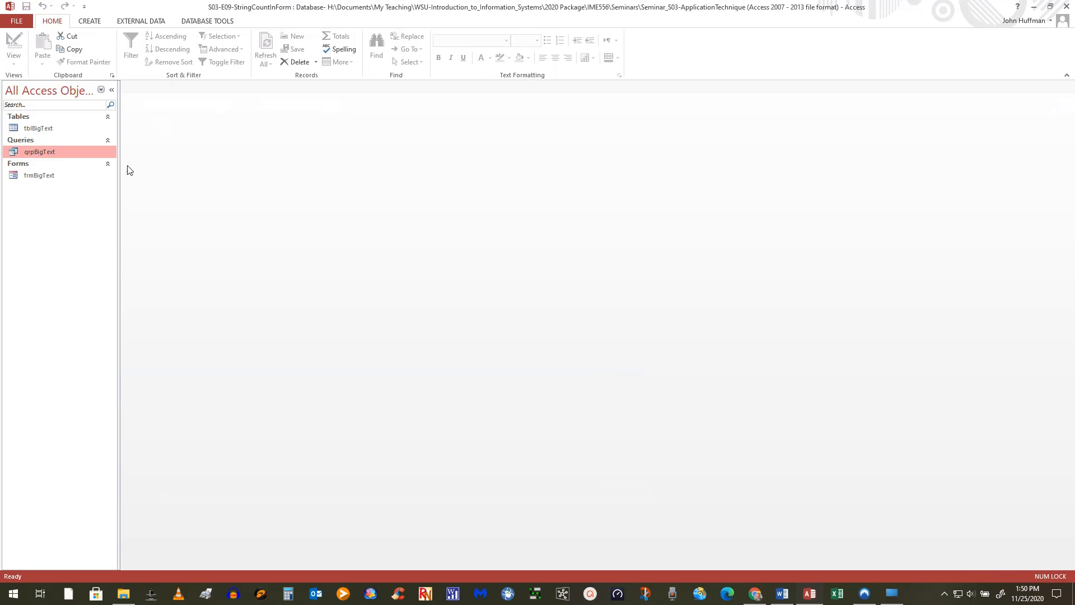
Open the frmBigText form in Design view and display its property sheet
{"action": "left_click", "coordinate": [33, 175]}
{"action": "right_click", "coordinate": [33, 175]}
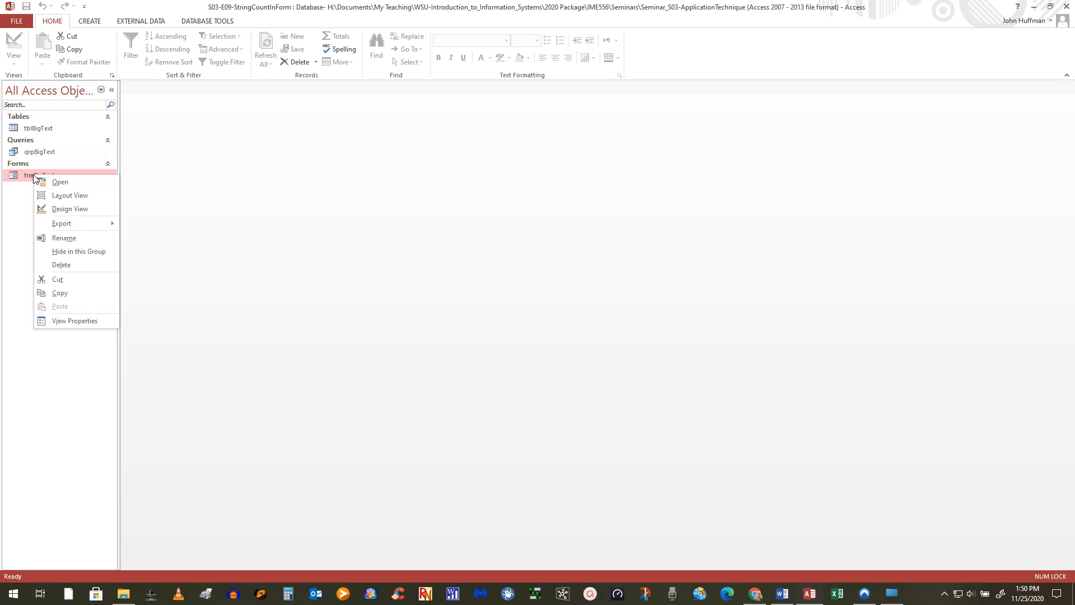
{"action": "left_click", "coordinate": [54, 209]}
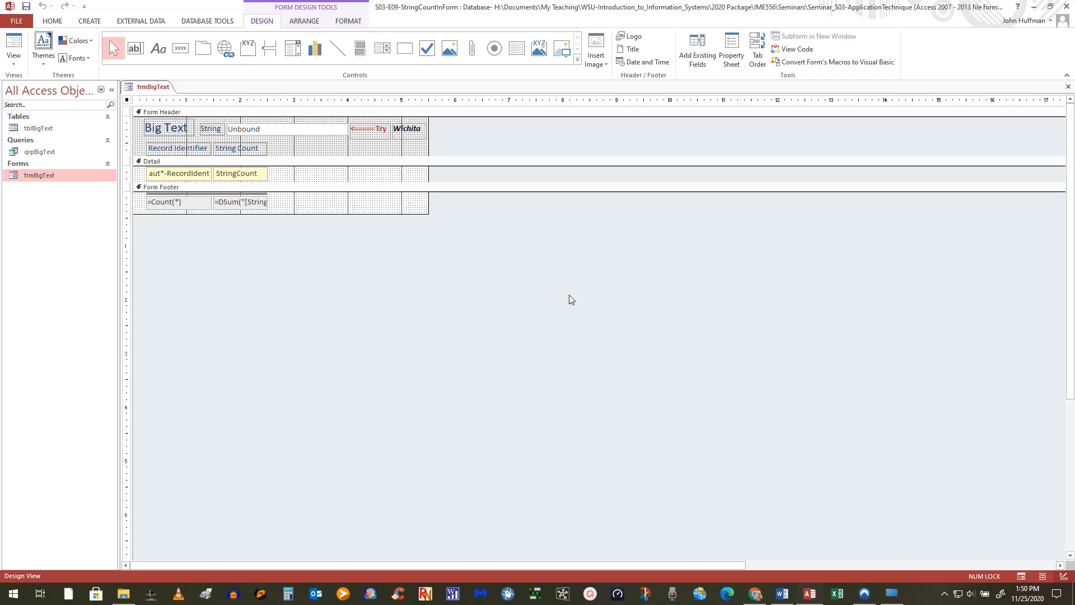
{"action": "key", "text": "F4"}
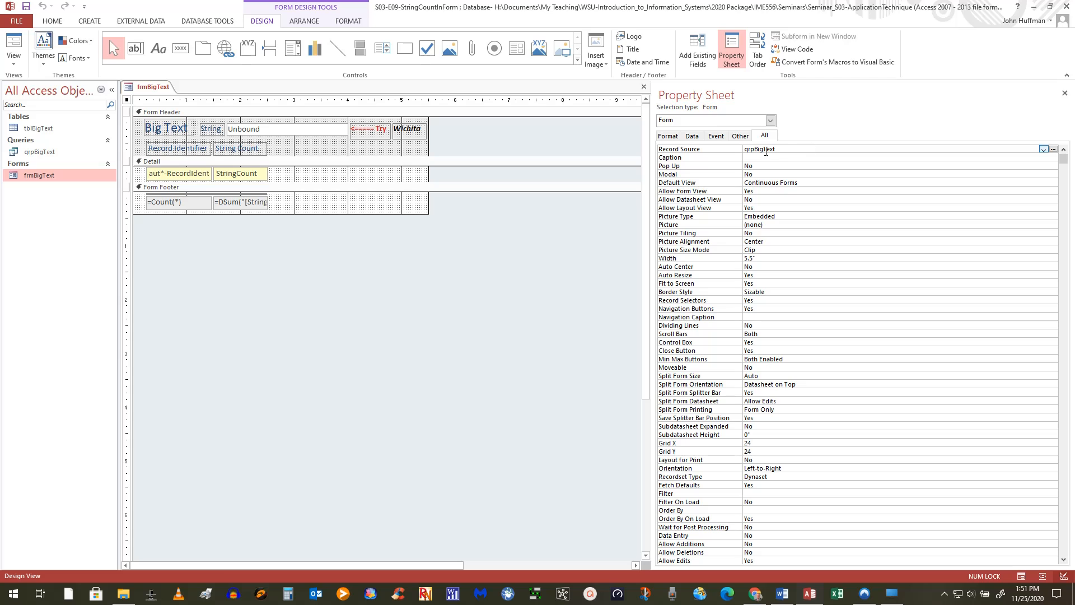
Open the form's record source query, widen the StringCount column to read its full expression, and close the Query Builder
{"action": "left_click", "coordinate": [1053, 149]}
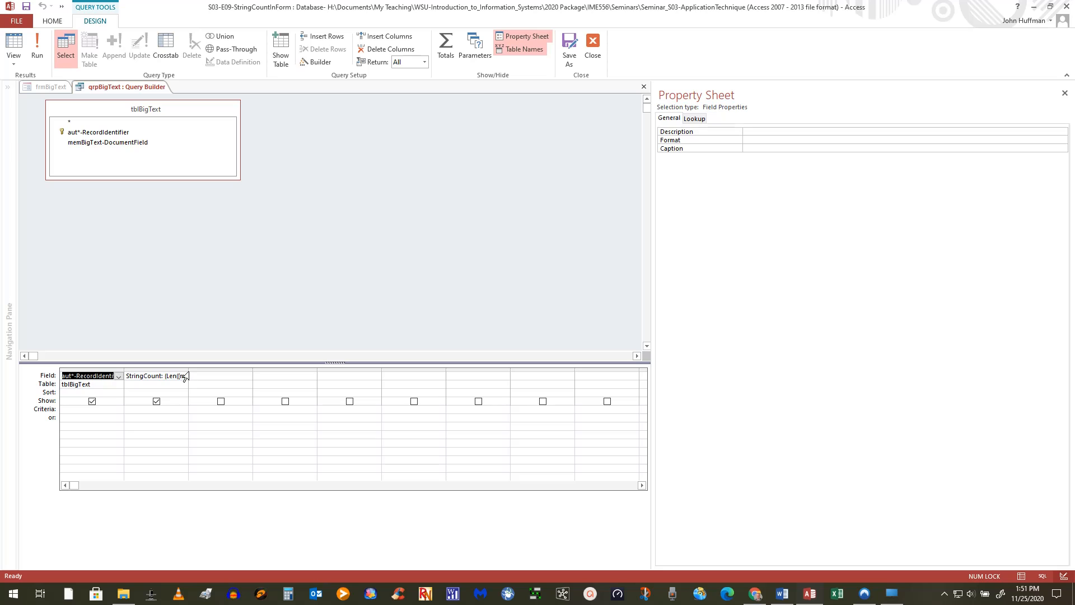
{"action": "left_click_drag", "start_coordinate": [189, 370], "coordinate": [621, 403]}
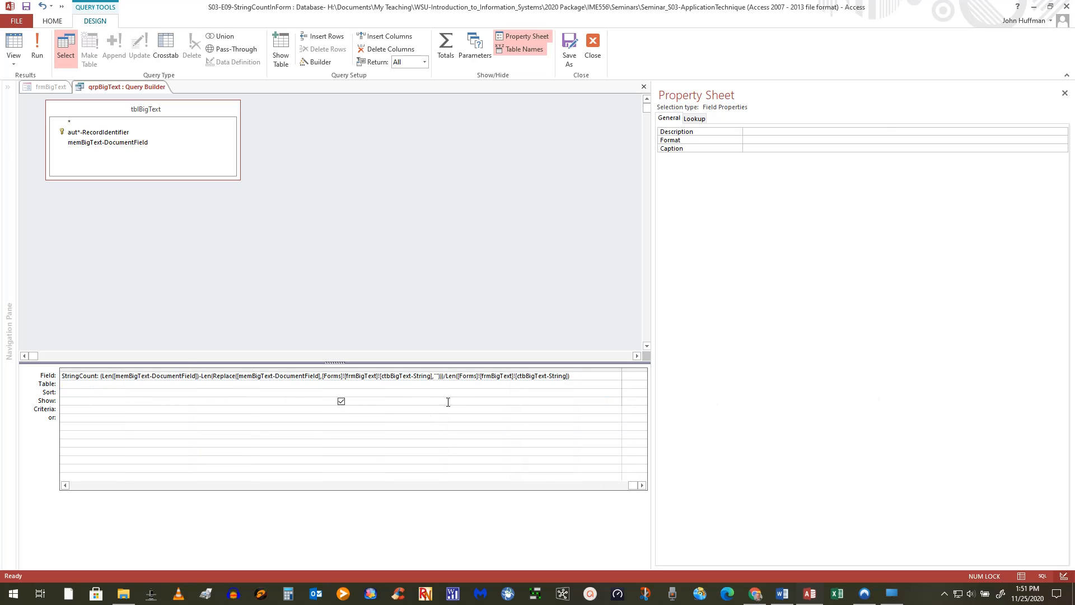
{"action": "left_click", "coordinate": [593, 42]}
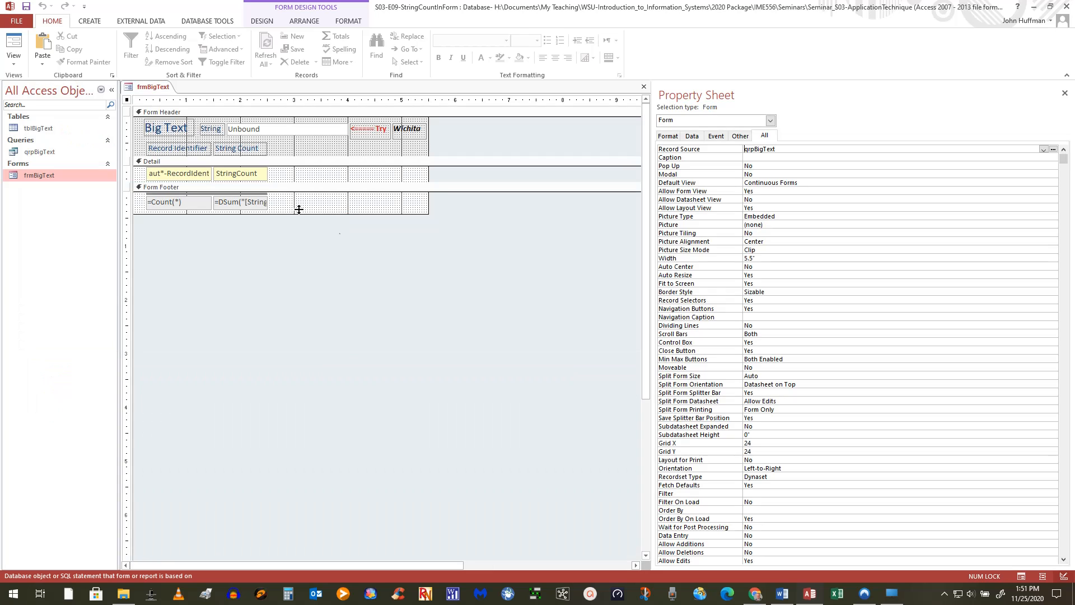
Examine the name property of the unbound String text box in the form header, and reselect the form
{"action": "left_click", "coordinate": [283, 130]}
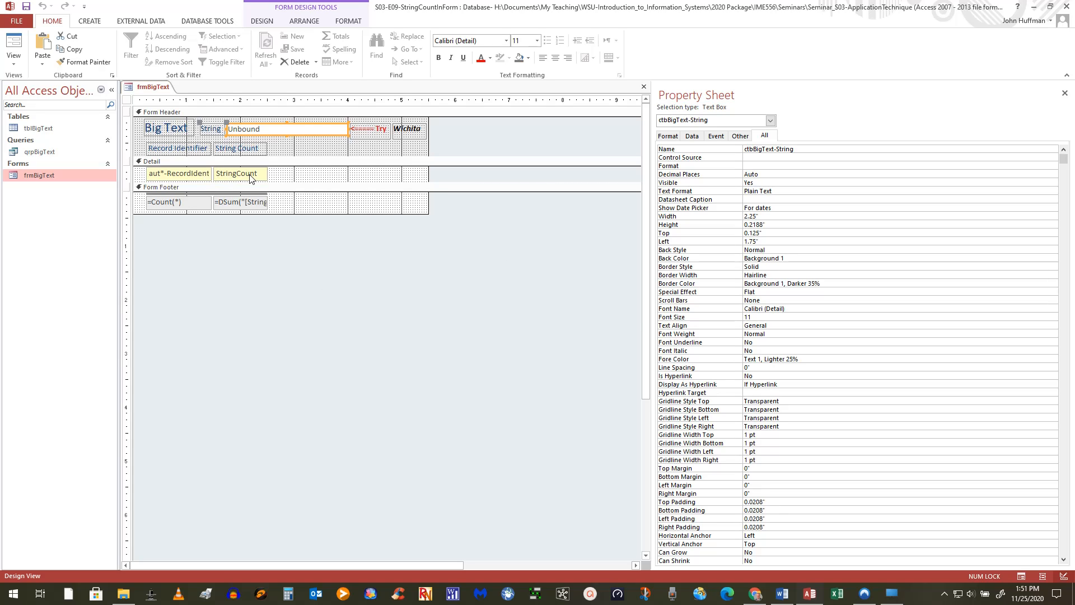
{"action": "left_click", "coordinate": [802, 148]}
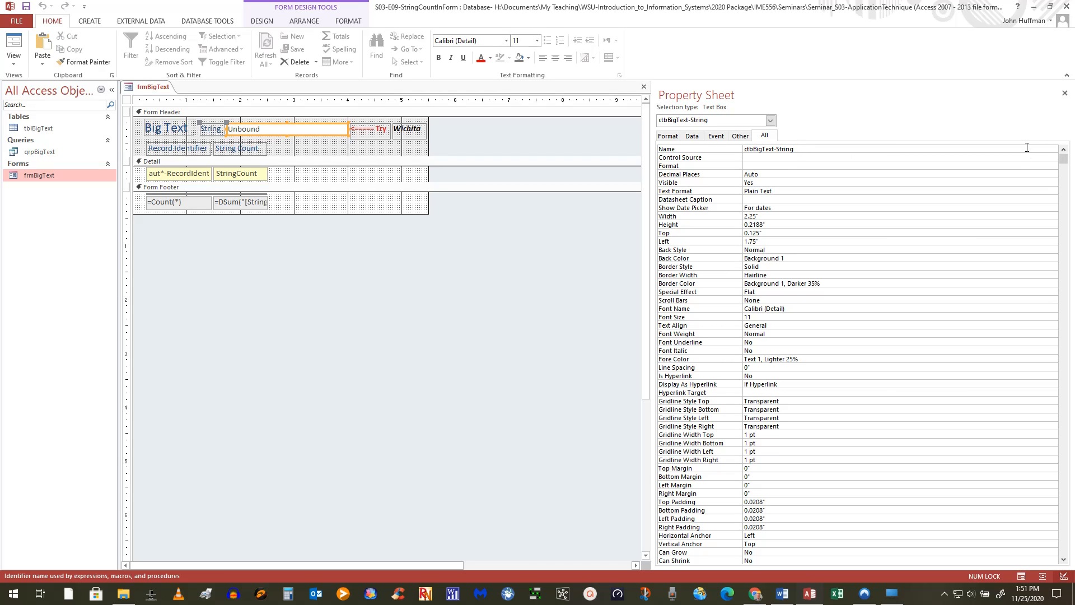
{"action": "left_click", "coordinate": [315, 312]}
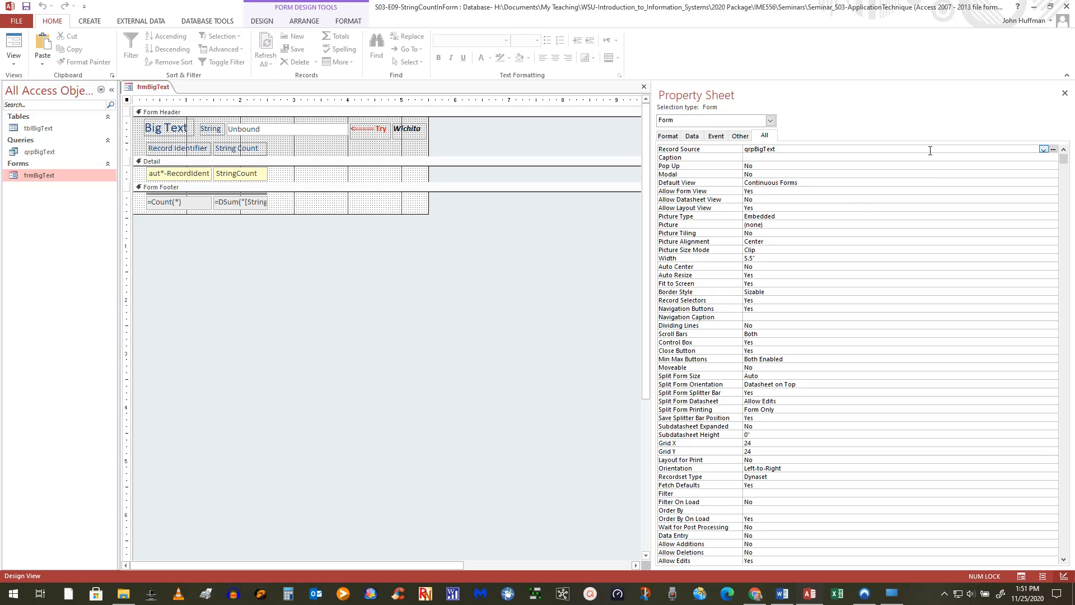
Review the record source's StringCount expression in the Expression Builder without editing it, and close the query, saving its changes to the form property
{"action": "left_click", "coordinate": [1053, 149]}
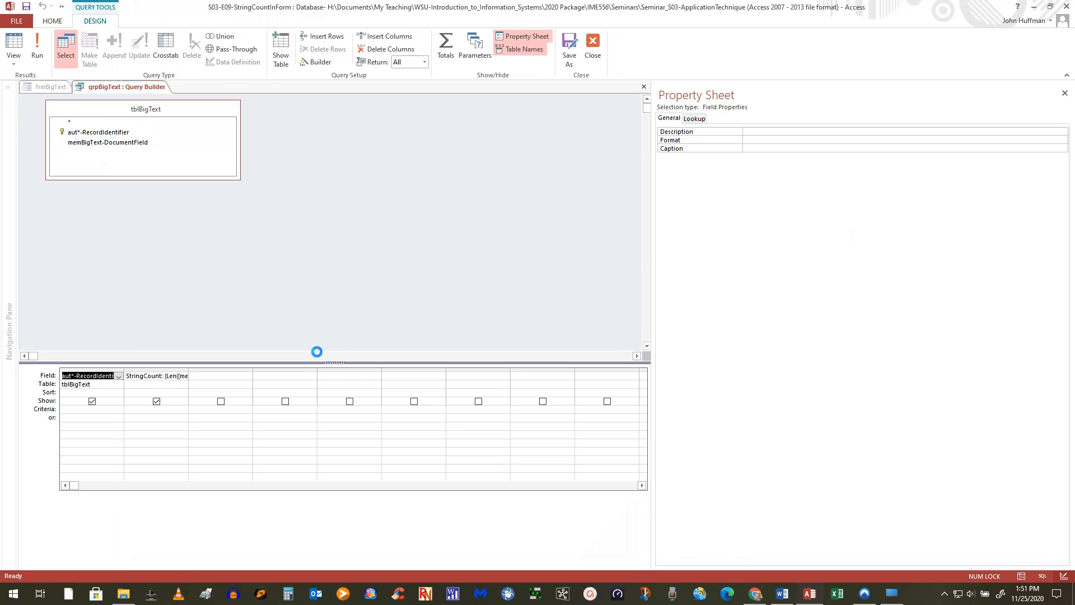
{"action": "left_click", "coordinate": [175, 378]}
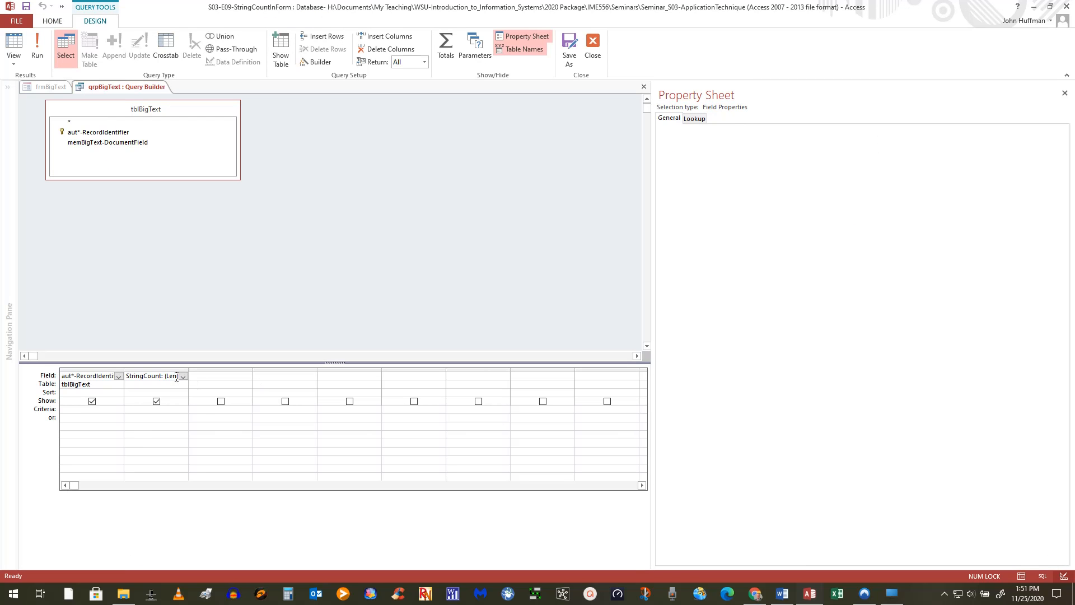
{"action": "right_click", "coordinate": [176, 378]}
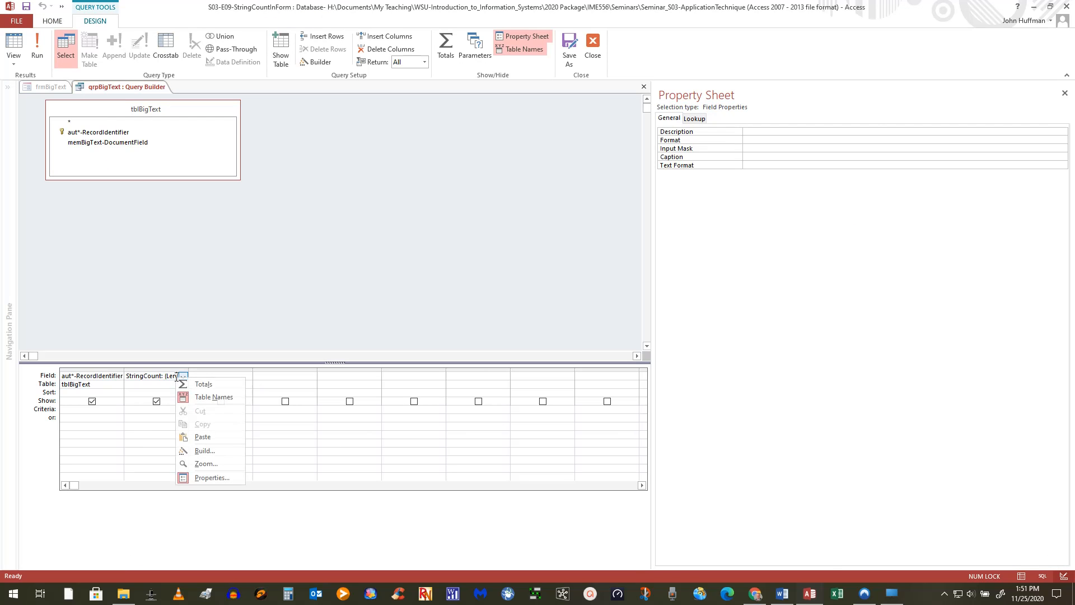
{"action": "left_click", "coordinate": [209, 452]}
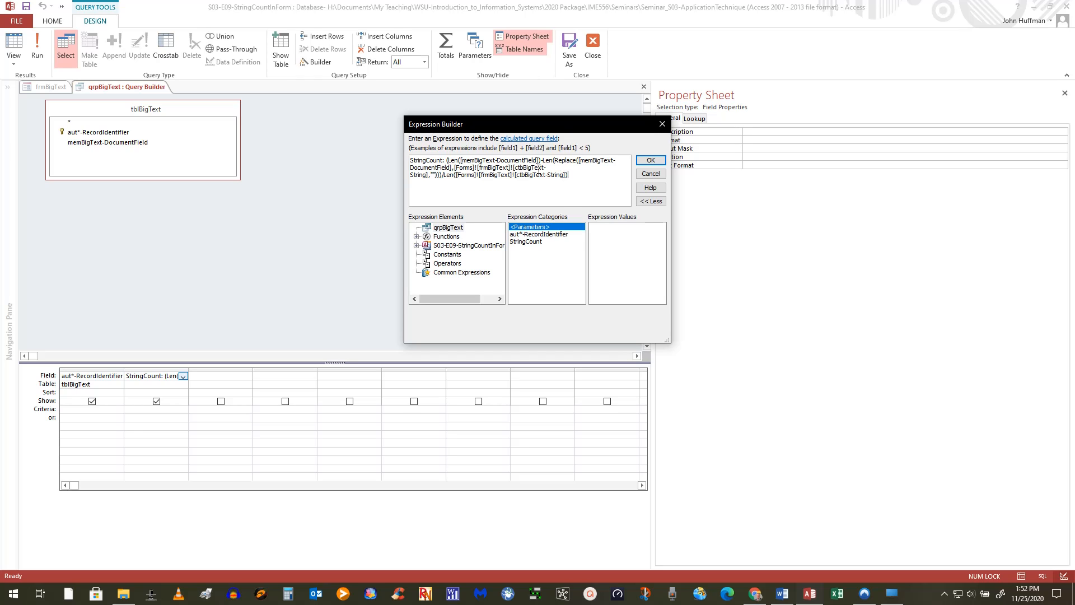
{"action": "left_click", "coordinate": [596, 46]}
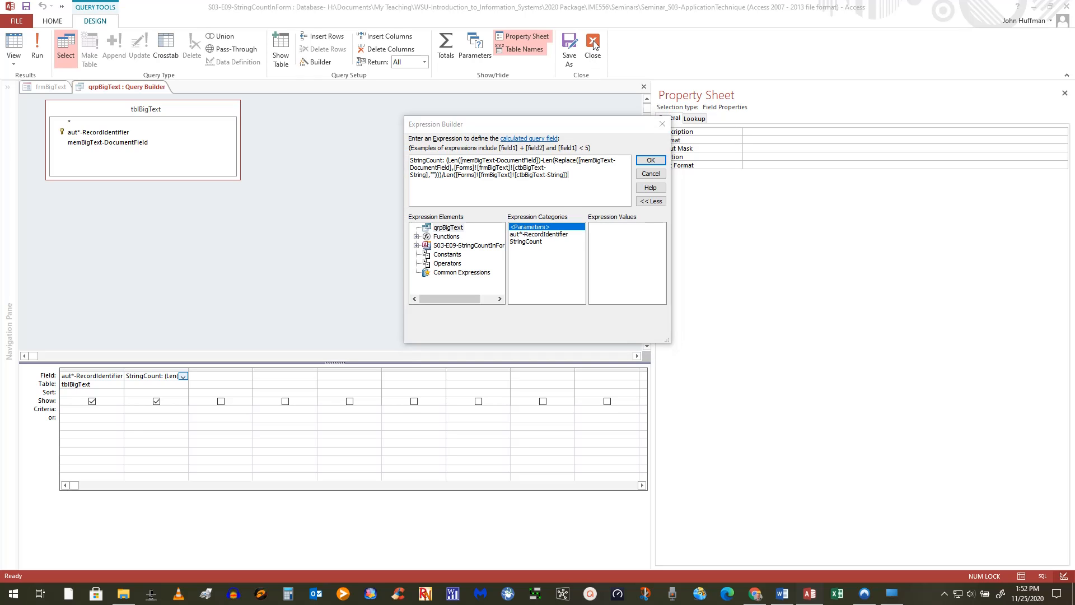
{"action": "left_click", "coordinate": [650, 174]}
{"action": "left_click", "coordinate": [645, 86]}
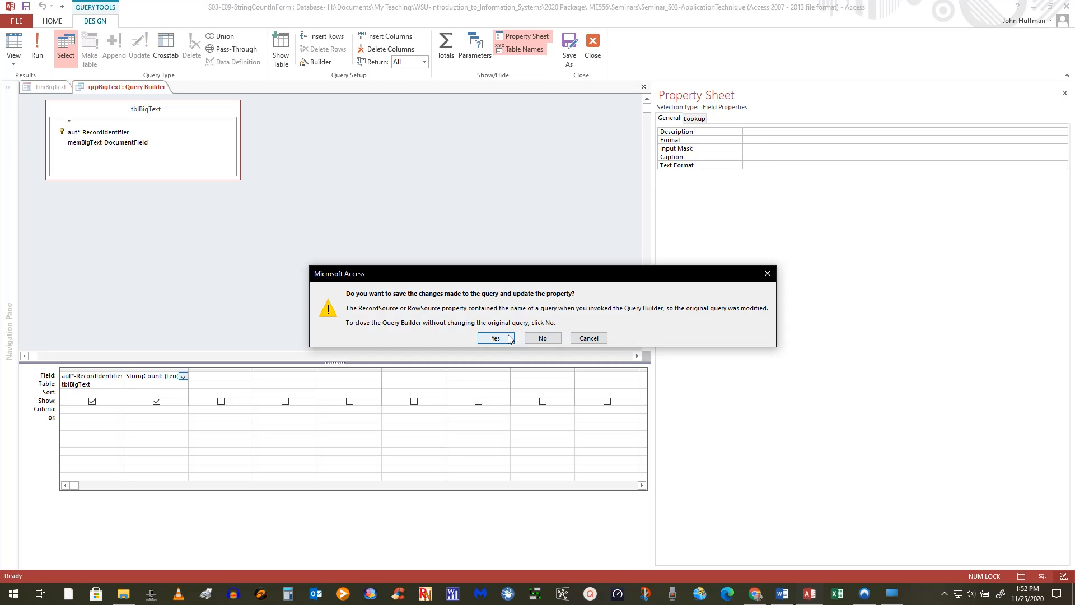
{"action": "left_click", "coordinate": [496, 338]}
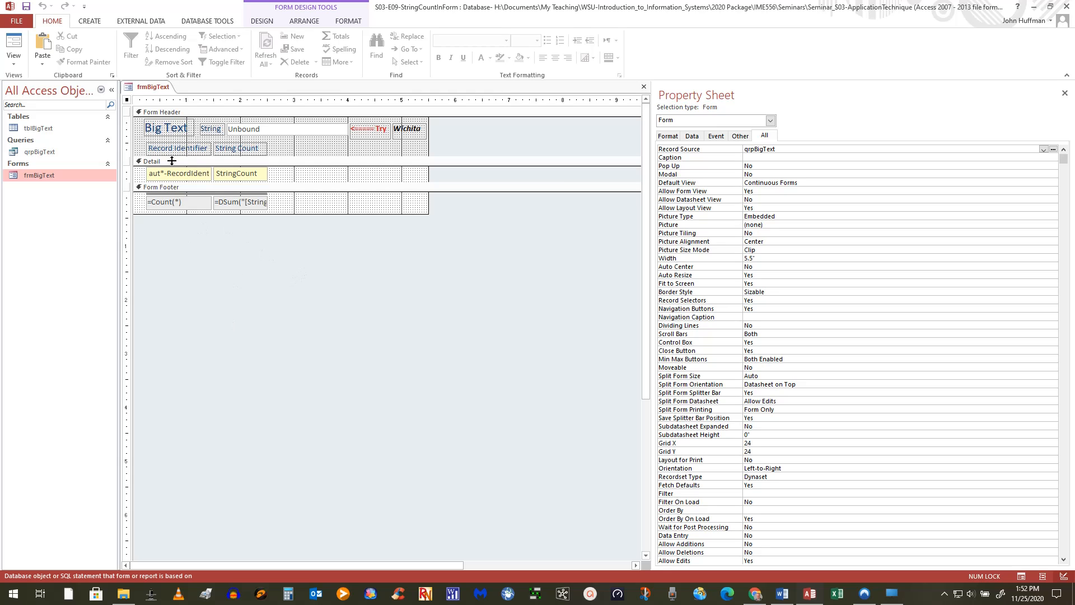
Examine the properties of the record identifier and StringCount text boxes in the form's Detail section
{"action": "left_click", "coordinate": [178, 179]}
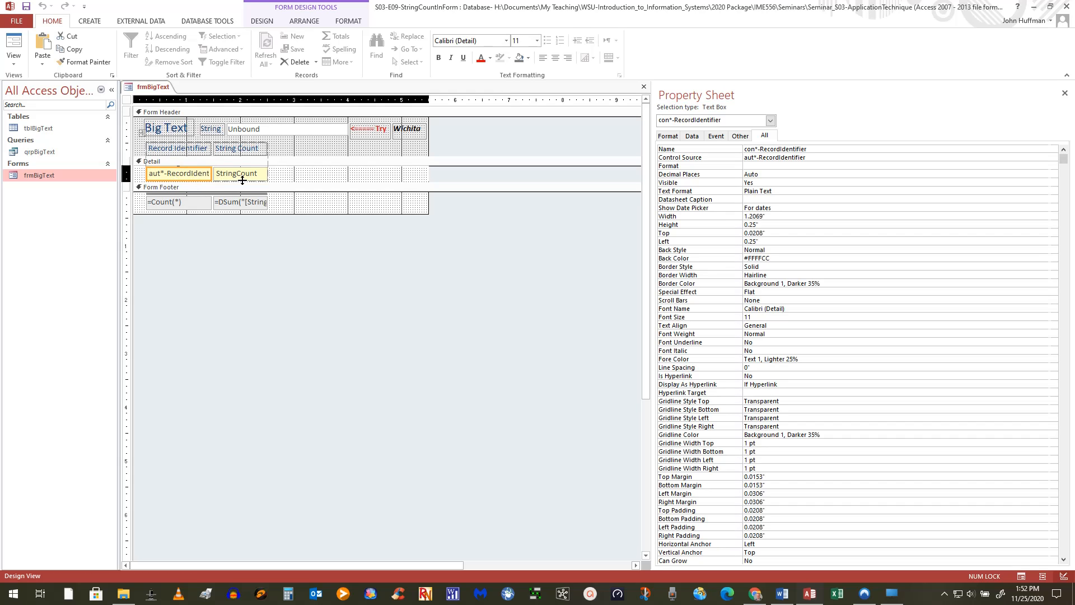
{"action": "left_click", "coordinate": [232, 176]}
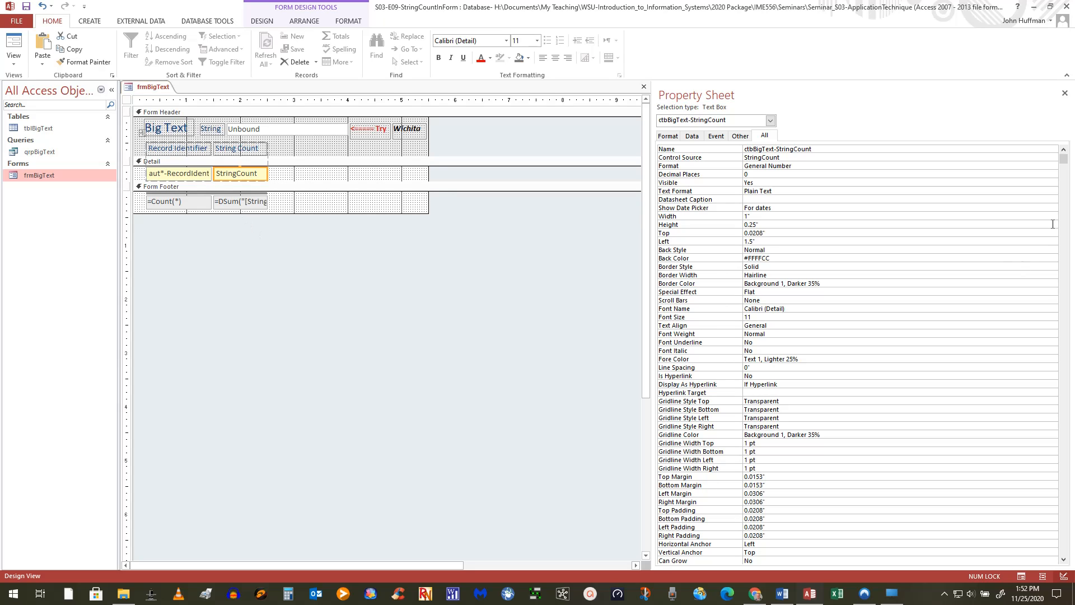
{"action": "left_click_drag", "start_coordinate": [1063, 158], "coordinate": [1072, 369]}
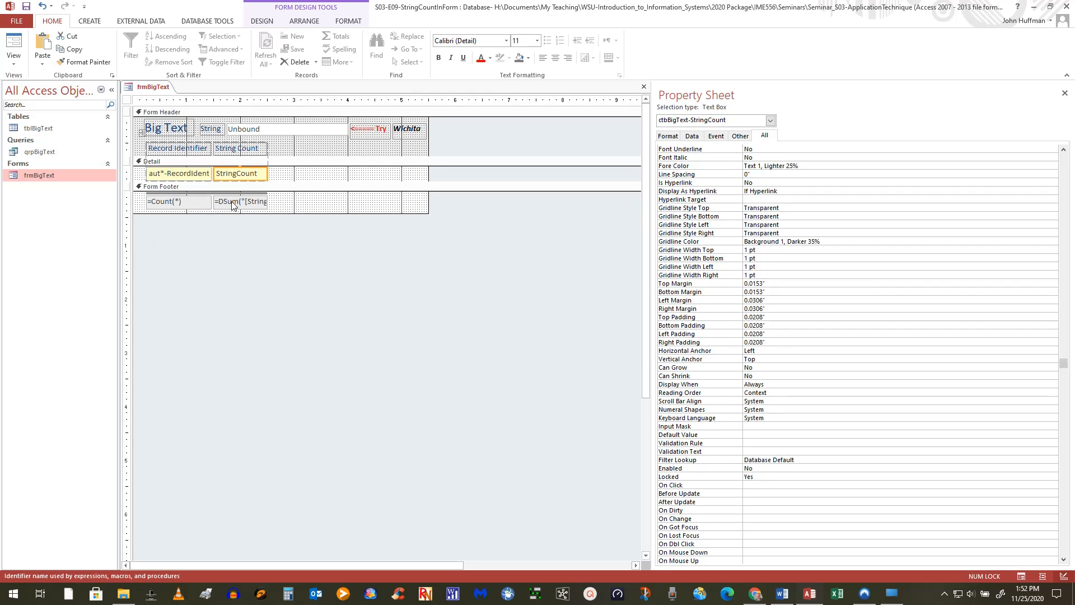
Examine the properties of the =Count(*) and DSum text boxes in the form footer
{"action": "left_click", "coordinate": [197, 205]}
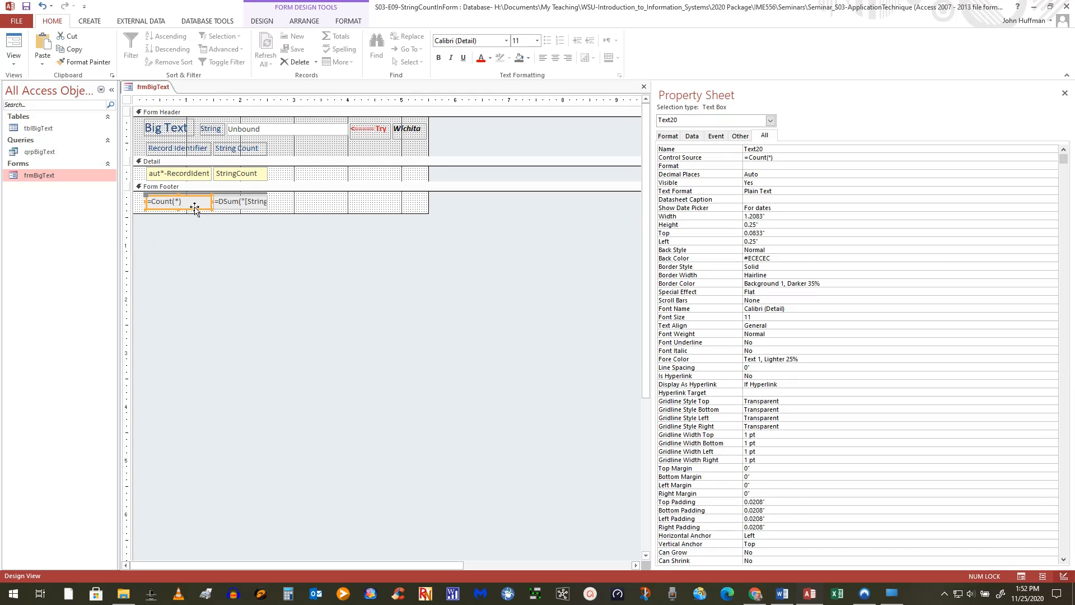
{"action": "left_click", "coordinate": [244, 206]}
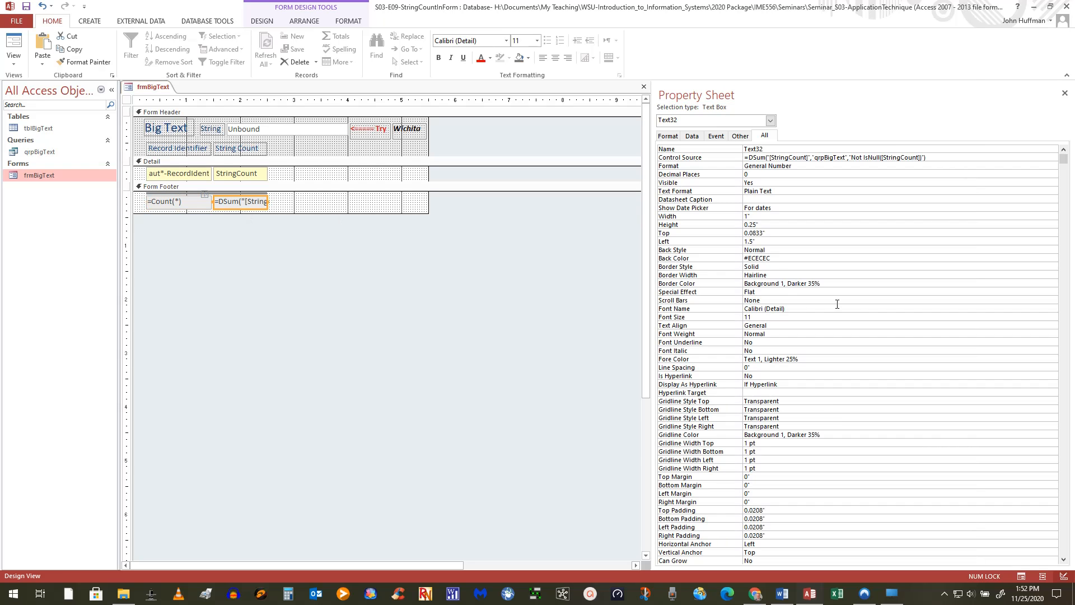
{"action": "scroll", "coordinate": [841, 371], "scroll_direction": "down", "scroll_amount": 5}
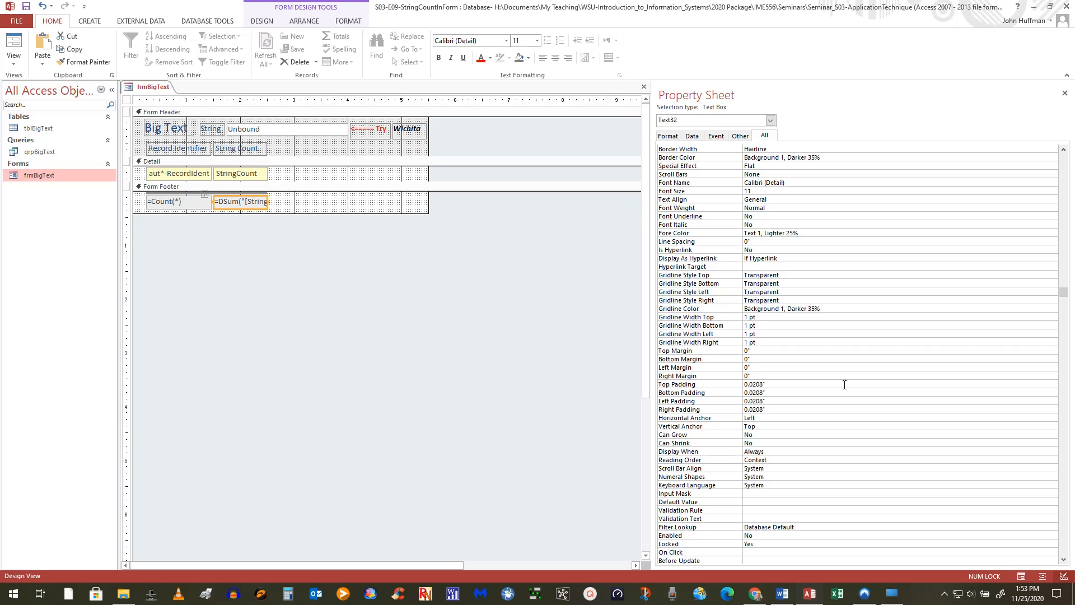
Examine the Control Source, Enabled and Locked properties of the DSum text box in the form footer, and reselect the form
{"action": "scroll", "coordinate": [844, 384], "scroll_direction": "up", "scroll_amount": 4}
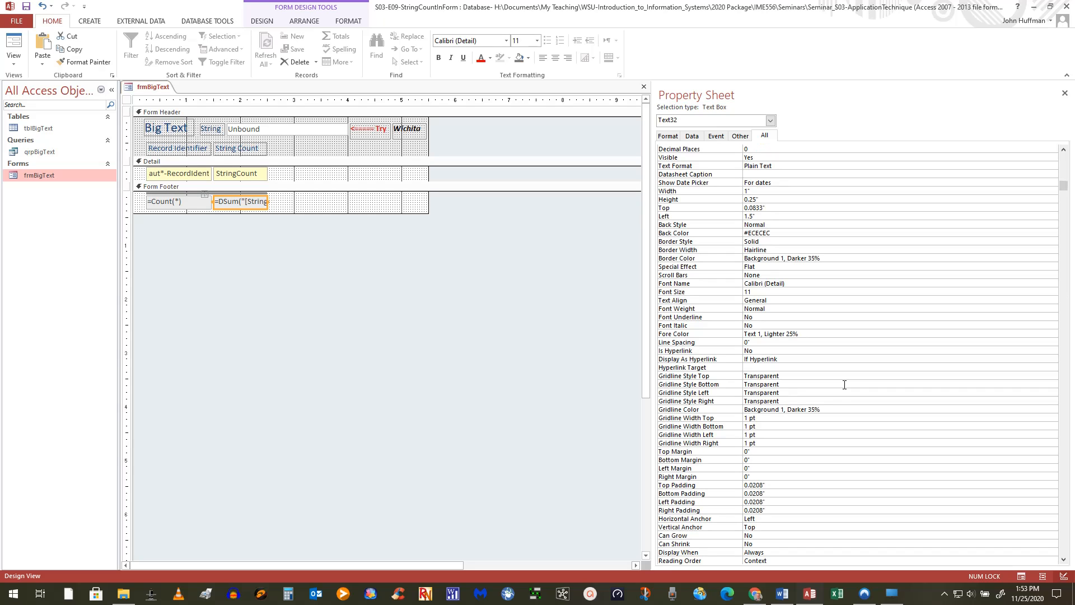
{"action": "scroll", "coordinate": [839, 388], "scroll_direction": "up", "scroll_amount": 1}
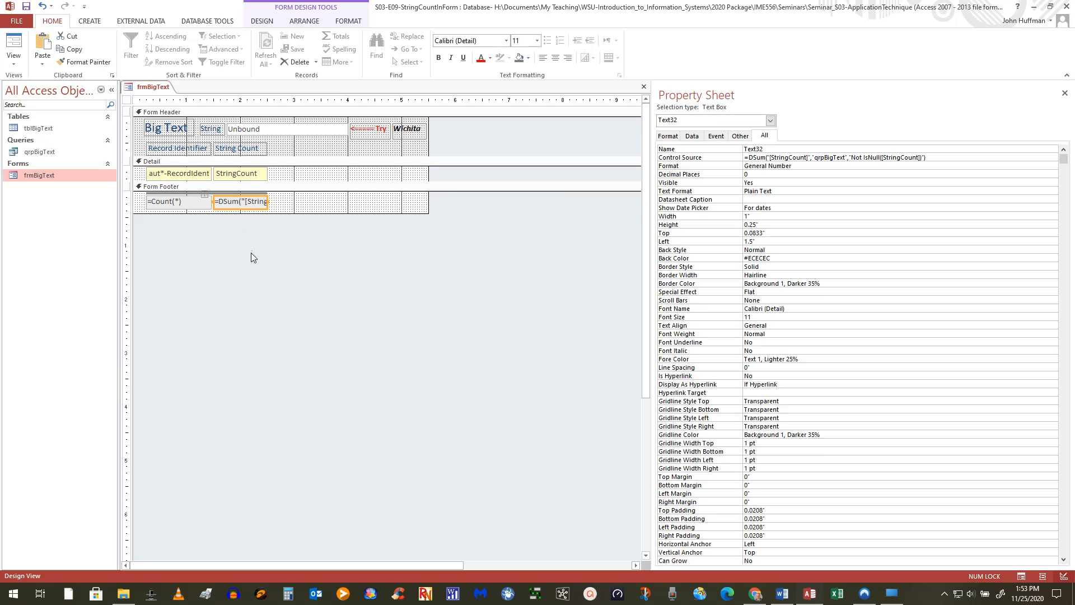
{"action": "scroll", "coordinate": [859, 409], "scroll_direction": "down", "scroll_amount": 4}
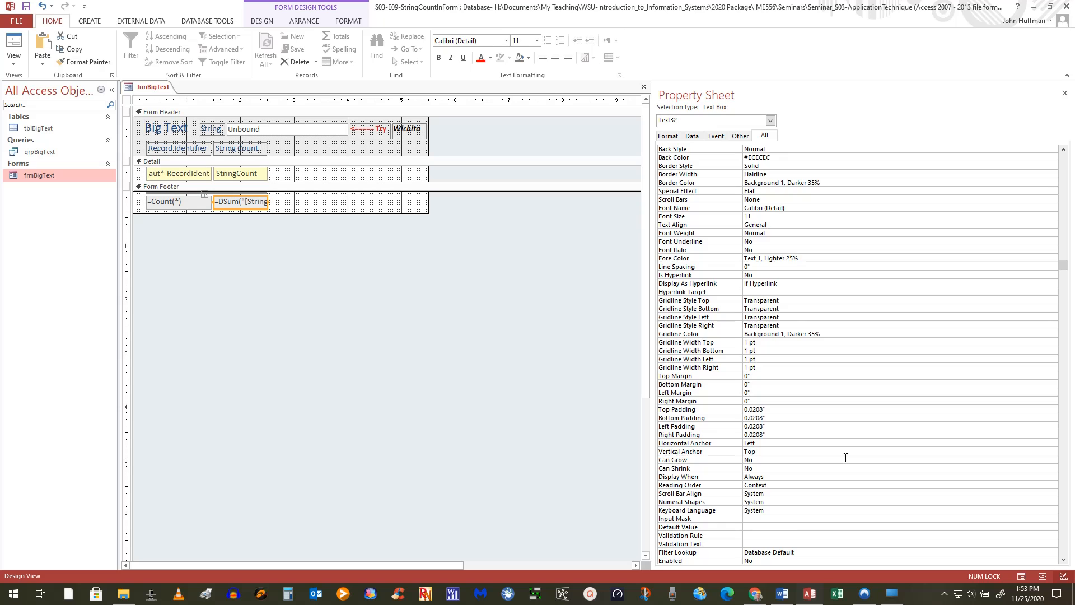
{"action": "scroll", "coordinate": [845, 458], "scroll_direction": "down", "scroll_amount": 2}
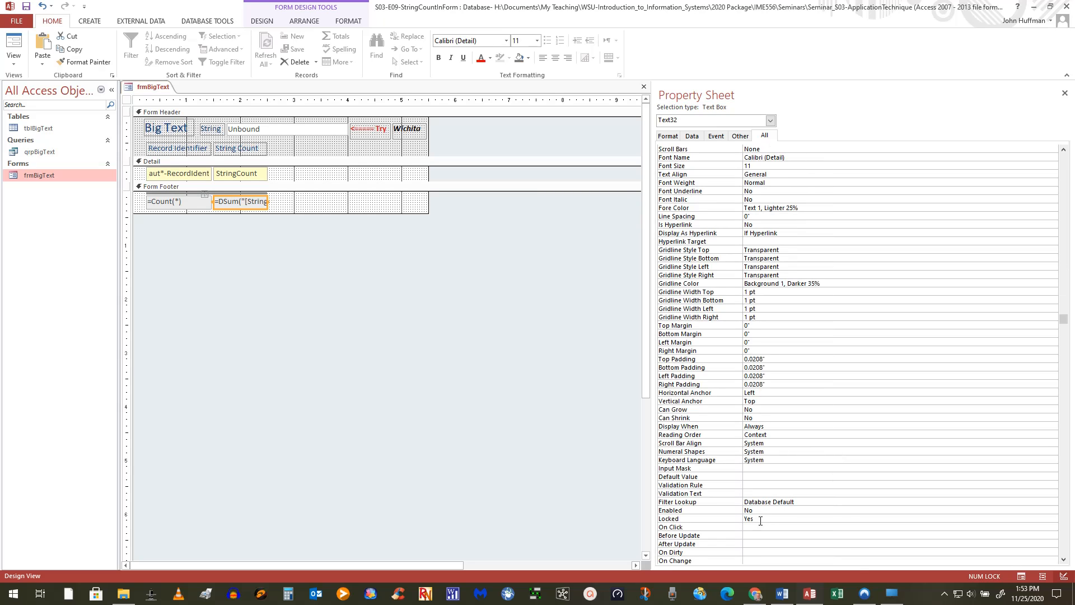
{"action": "scroll", "coordinate": [943, 446], "scroll_direction": "down", "scroll_amount": 9}
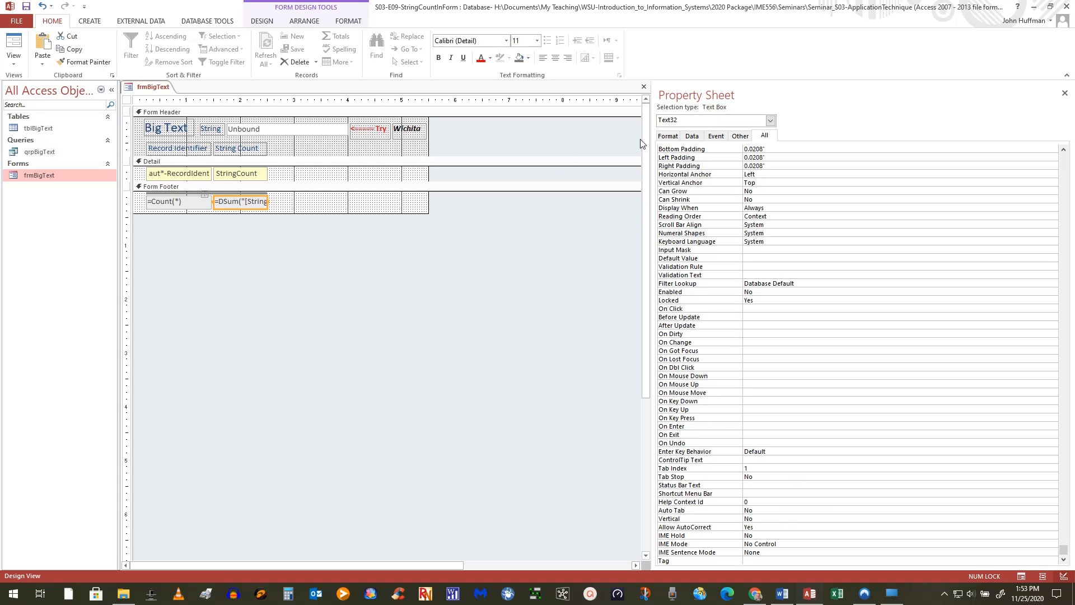
{"action": "left_click", "coordinate": [352, 325]}
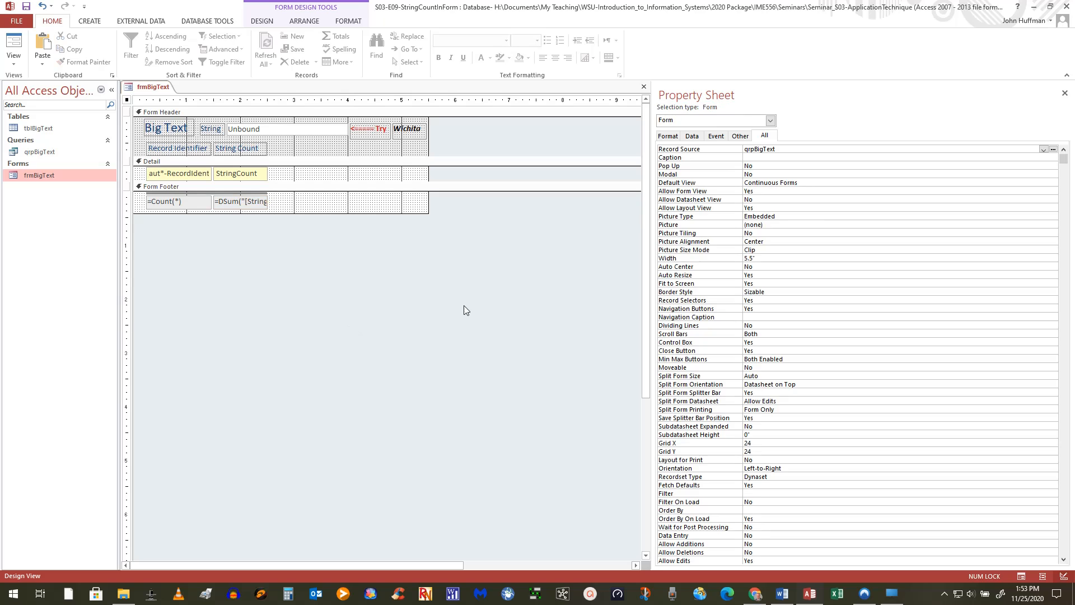
Close the Property Sheet and frmBigText, saving the form's design changes, and reopen the form in Form view
{"action": "left_click", "coordinate": [1065, 93]}
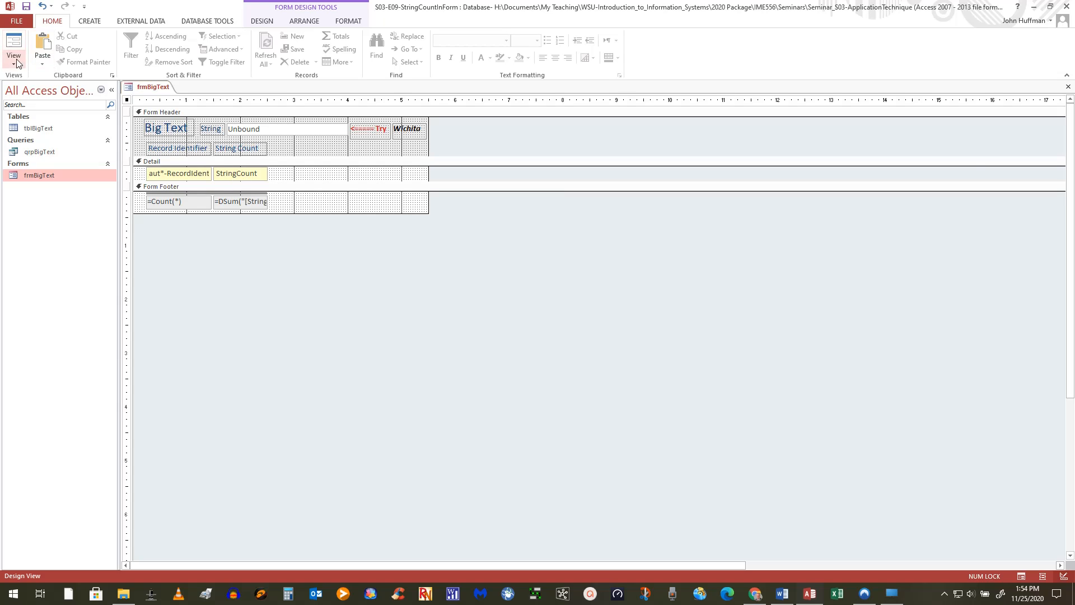
{"action": "left_click", "coordinate": [1068, 86]}
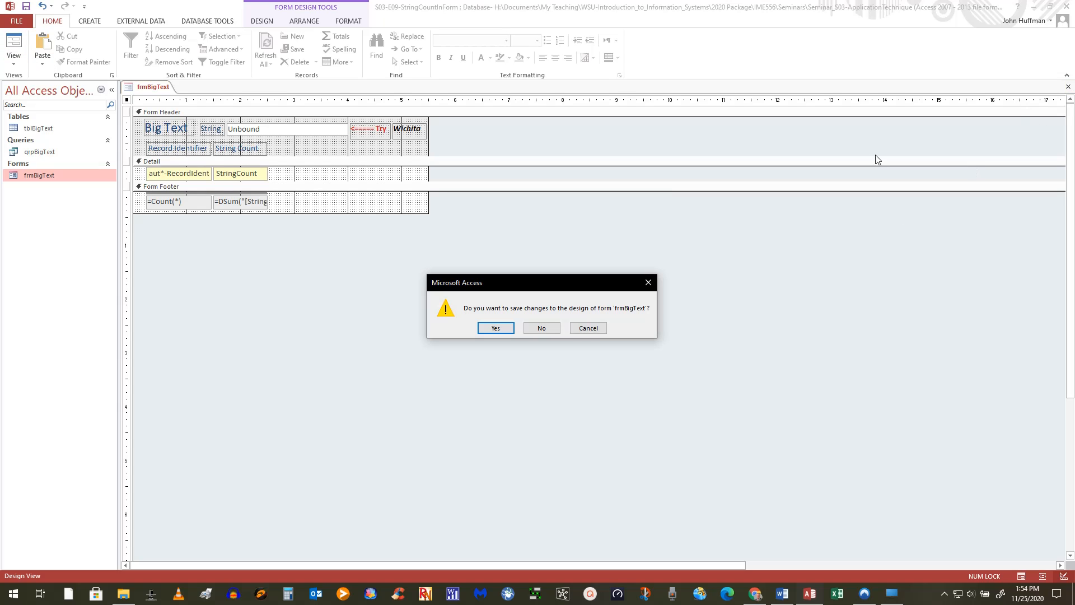
{"action": "left_click", "coordinate": [495, 329]}
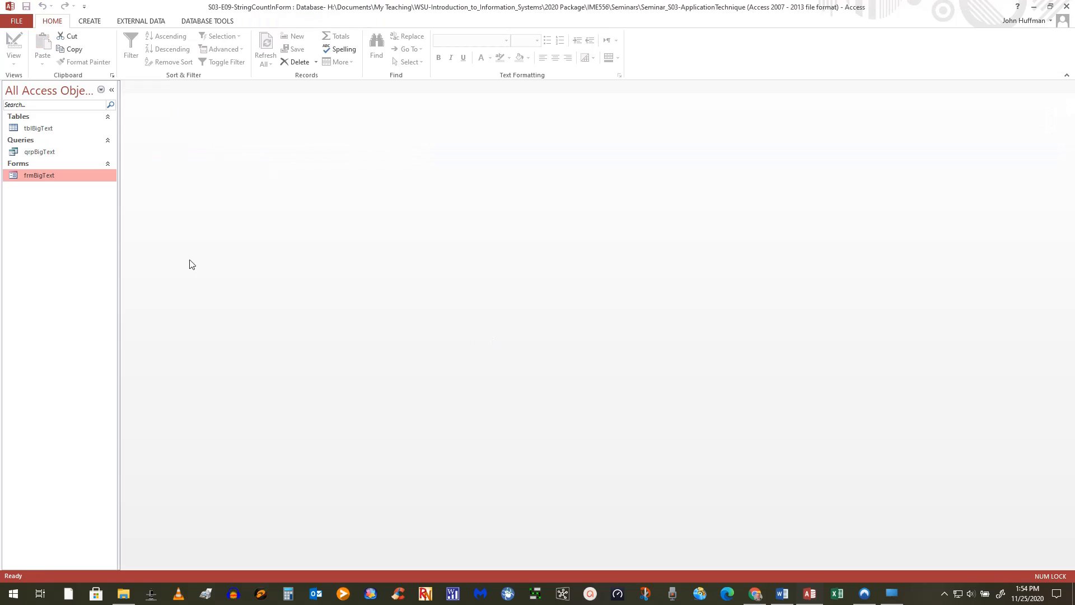
{"action": "double_click", "coordinate": [42, 177]}
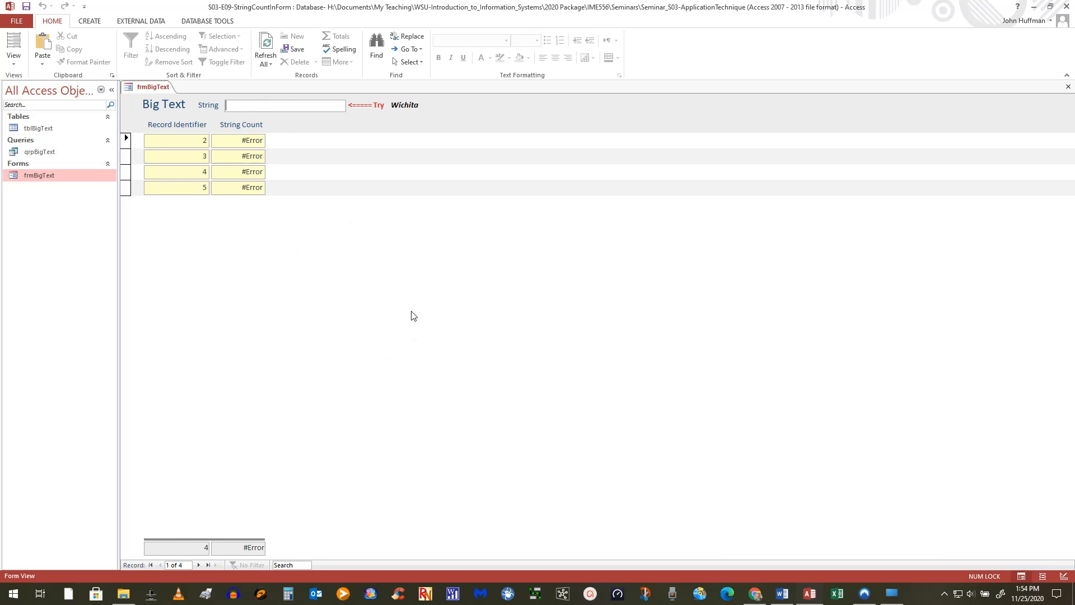
Count the occurrences of "Wichita" and of "the" by entering each as the form's search string
{"action": "type", "text": "Wichita"}
{"action": "key", "text": "Return"}
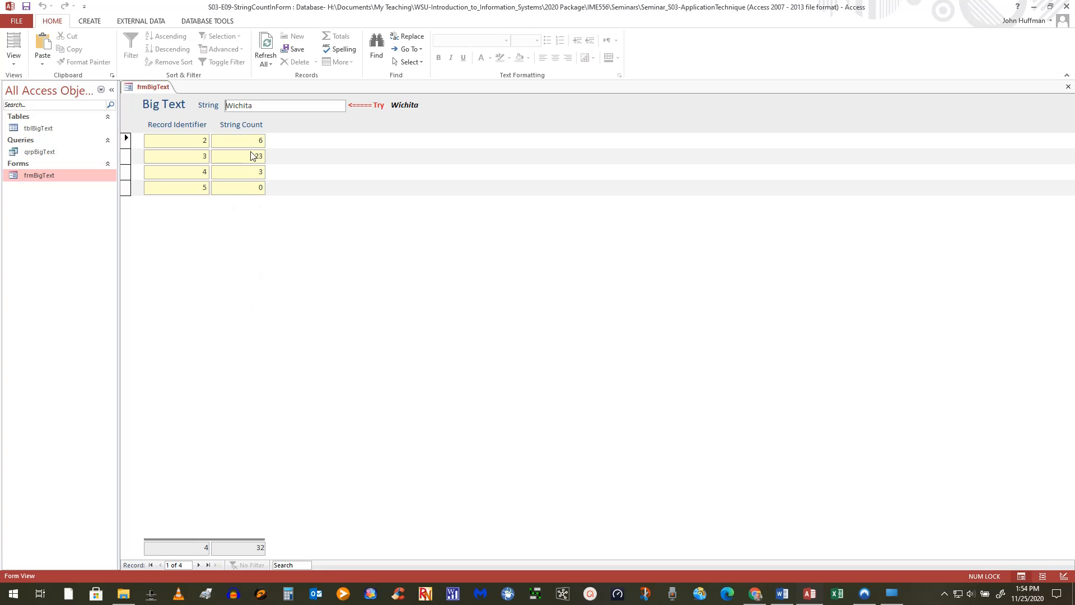
{"action": "left_click_drag", "start_coordinate": [262, 104], "coordinate": [225, 105]}
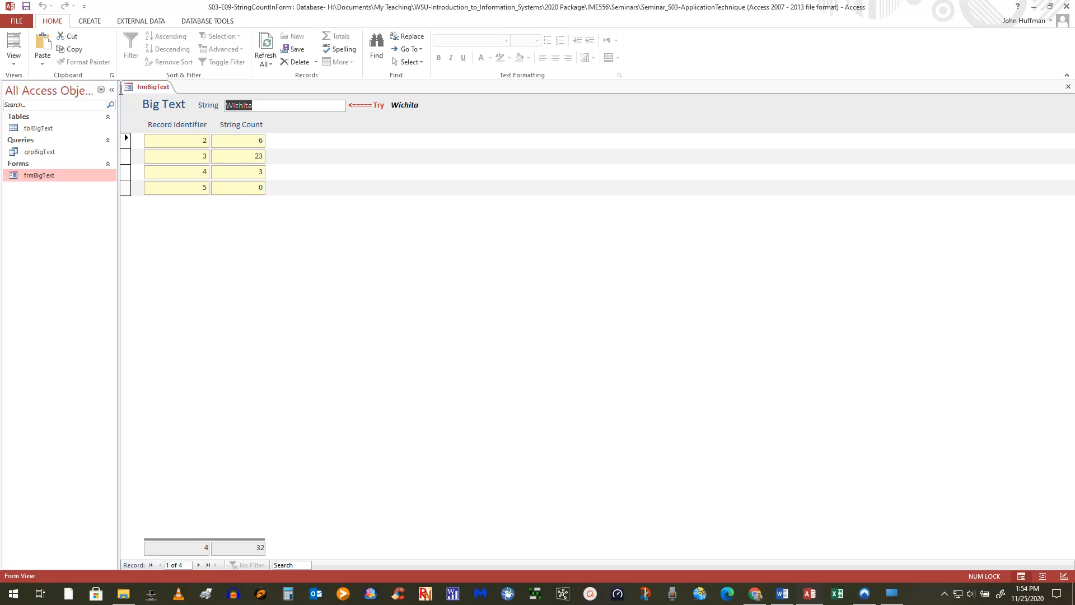
{"action": "type", "text": "the"}
{"action": "key", "text": "Return"}
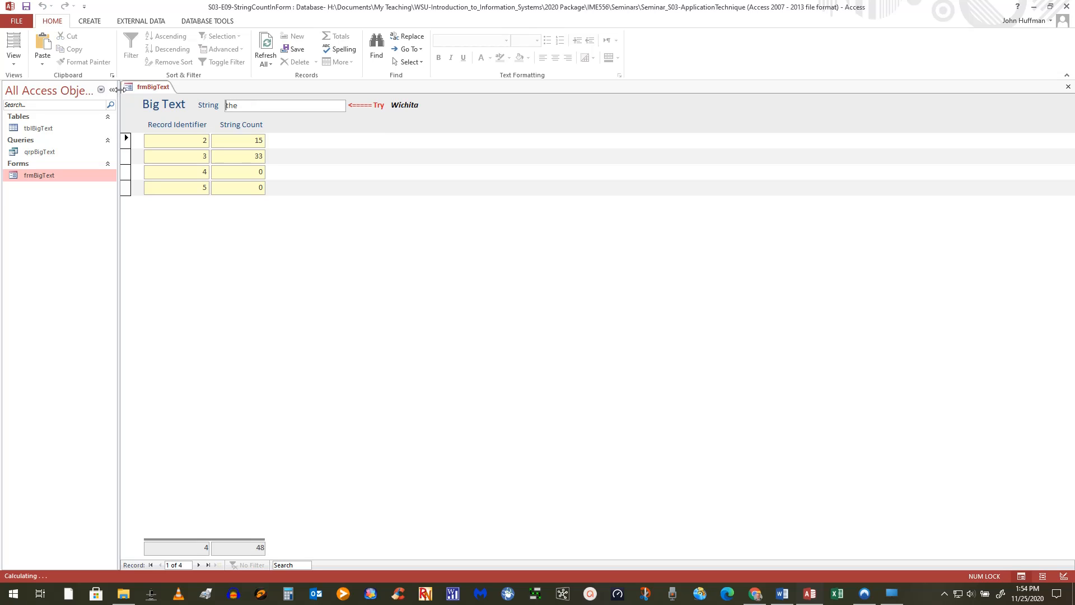
Count the occurrences of the string "a", and clear the String text box
{"action": "double_click", "coordinate": [251, 103]}
{"action": "type", "text": "a"}
{"action": "key", "text": "Return"}
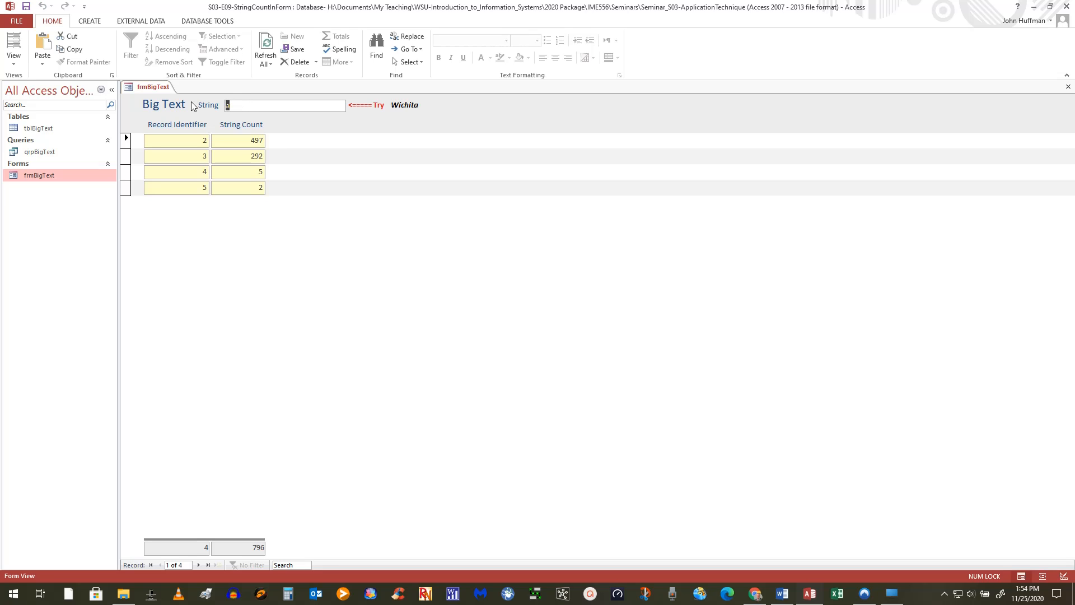
{"action": "key", "text": "BackSpace"}
{"action": "key", "text": "Return"}
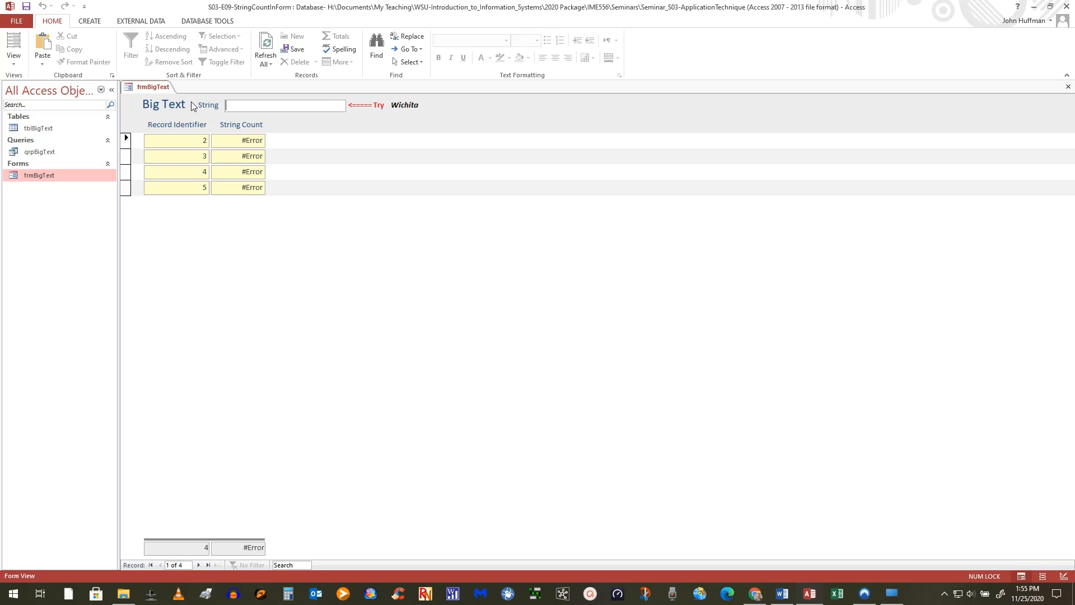
Count the occurrences of "Wichita" and of "TX" by entering each in the String text box
{"action": "left_click", "coordinate": [241, 104]}
{"action": "type", "text": "Wichita"}
{"action": "left_click", "coordinate": [233, 106]}
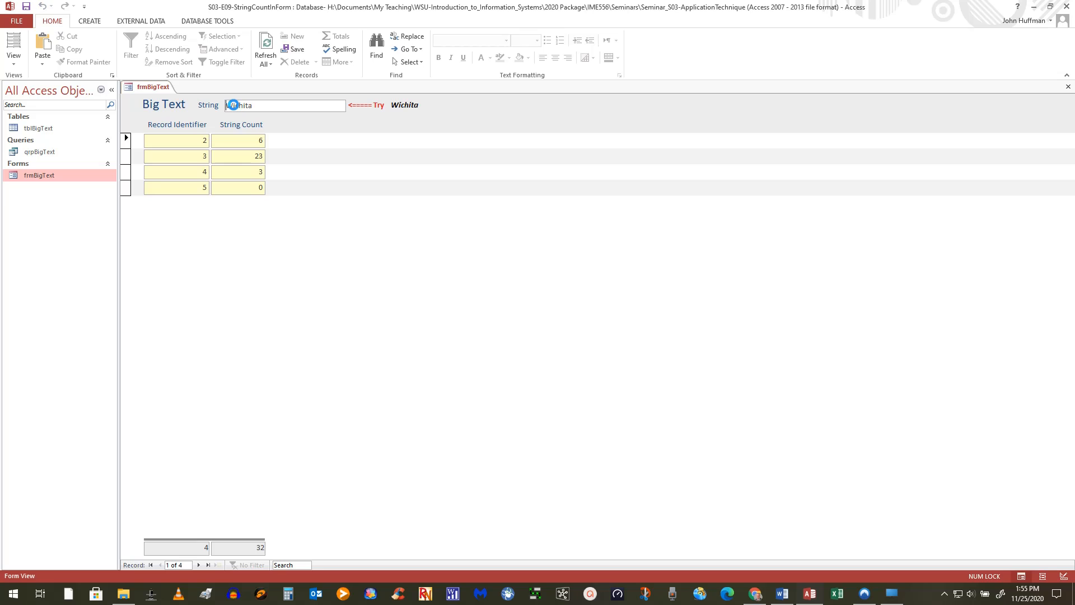
{"action": "left_click_drag", "start_coordinate": [256, 105], "coordinate": [192, 107]}
{"action": "type", "text": "TX"}
Count the occurrences of "Wichita Falls", and shorten the search string to "Falls"
{"action": "left_click_drag", "start_coordinate": [237, 102], "coordinate": [222, 105]}
{"action": "type", "text": "Wichita Falls"}
{"action": "left_click_drag", "start_coordinate": [256, 106], "coordinate": [227, 108]}
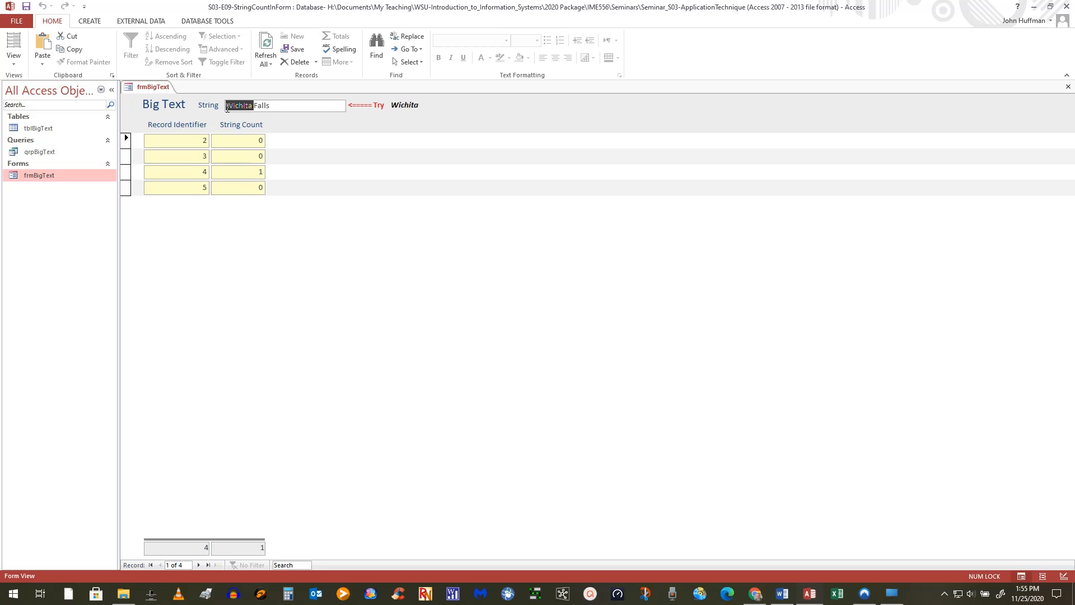
{"action": "key", "text": "Delete"}
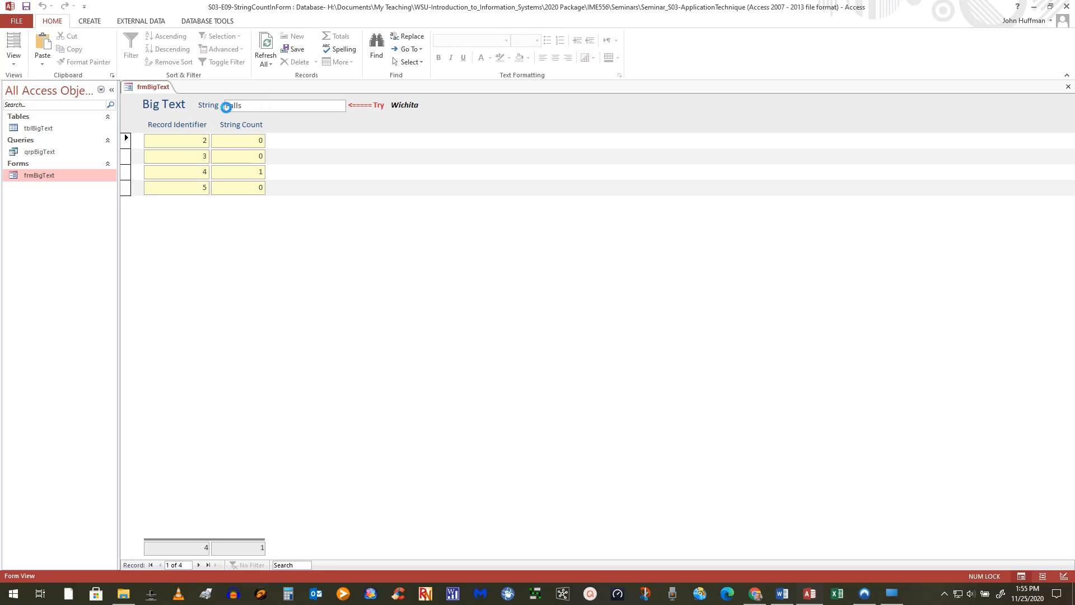
Replace the search string with "Wichita" and recalculate the counts
{"action": "double_click", "coordinate": [243, 106]}
{"action": "type", "text": "Wichita"}
{"action": "key", "text": "Return"}
Examine the After Update embedded macro of the unbound String text box in Design view, and close the macro unedited
{"action": "left_click", "coordinate": [14, 62]}
{"action": "left_click", "coordinate": [20, 139]}
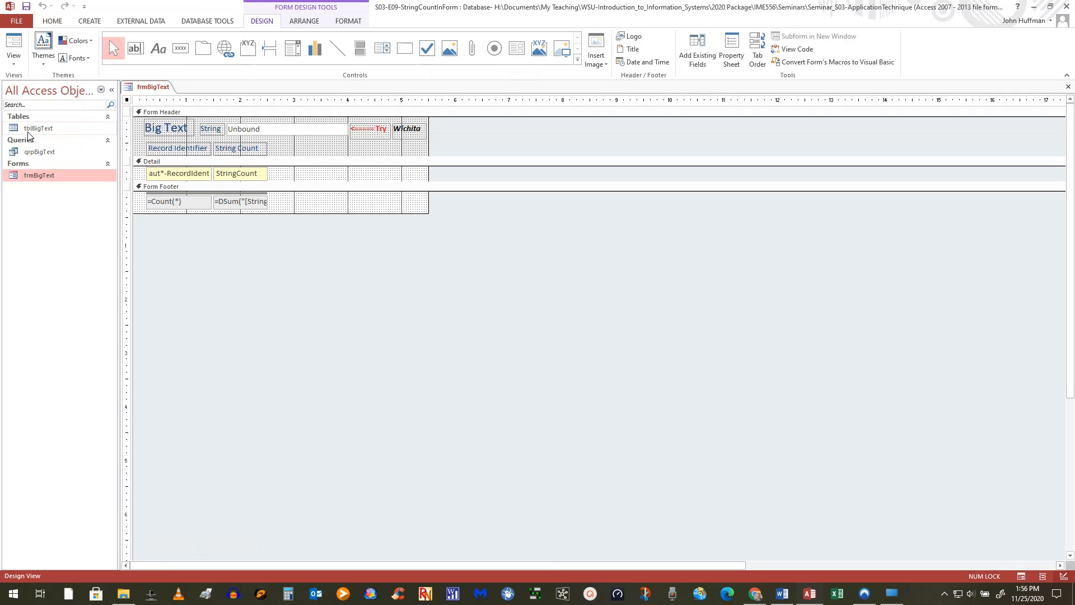
{"action": "double_click", "coordinate": [267, 132]}
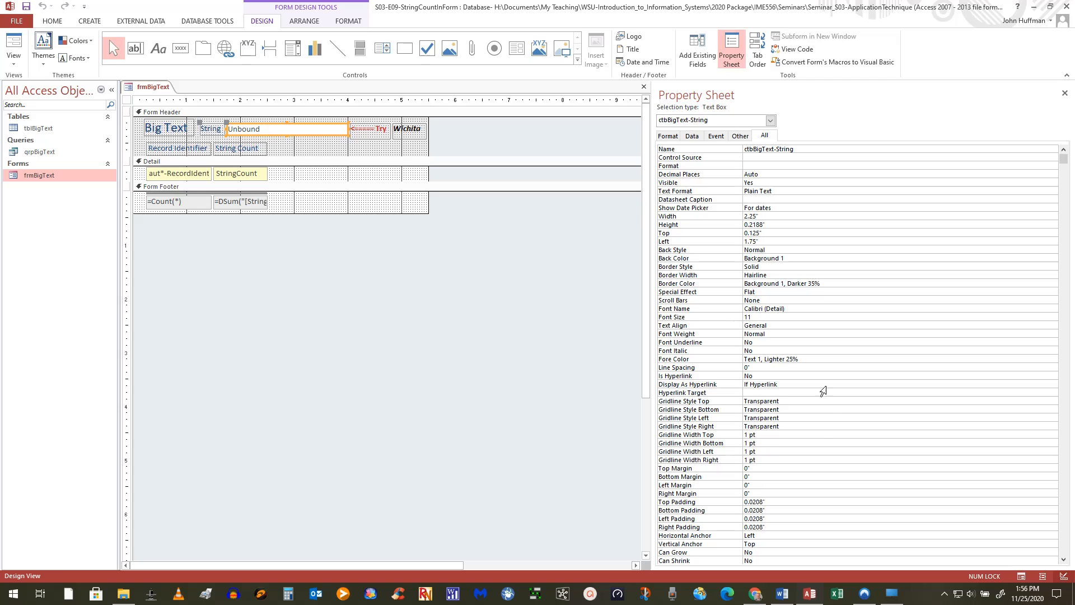
{"action": "scroll", "coordinate": [813, 419], "scroll_direction": "down", "scroll_amount": 10}
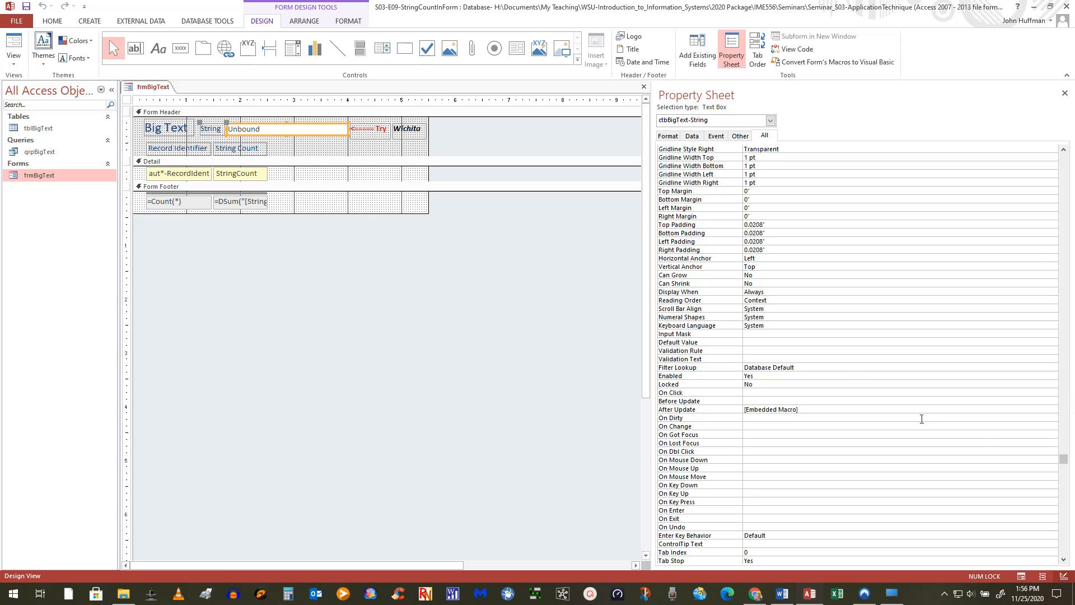
{"action": "left_click", "coordinate": [818, 410]}
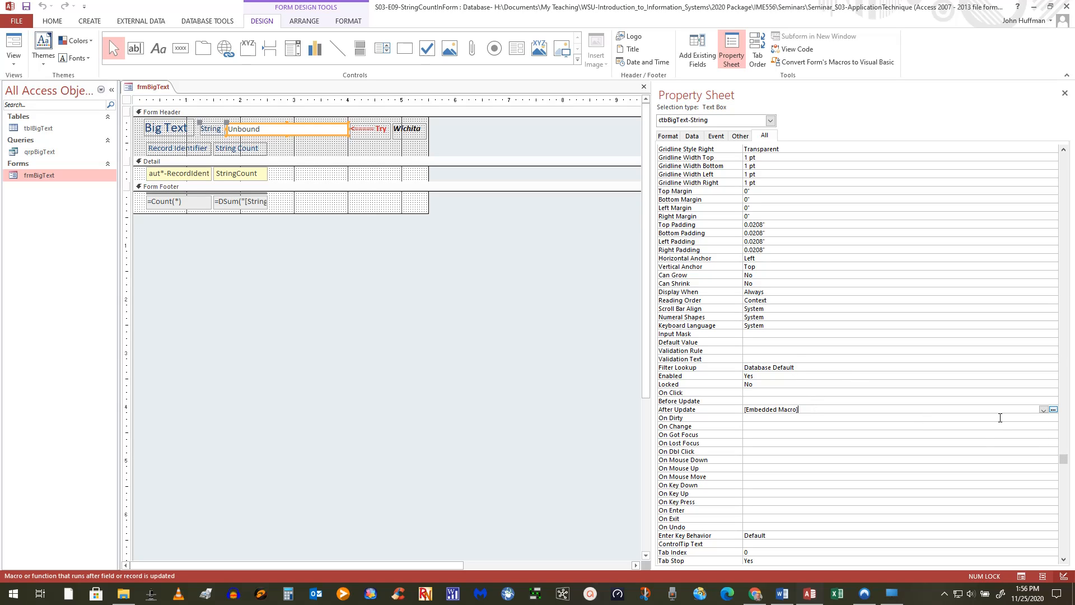
{"action": "left_click", "coordinate": [1053, 409]}
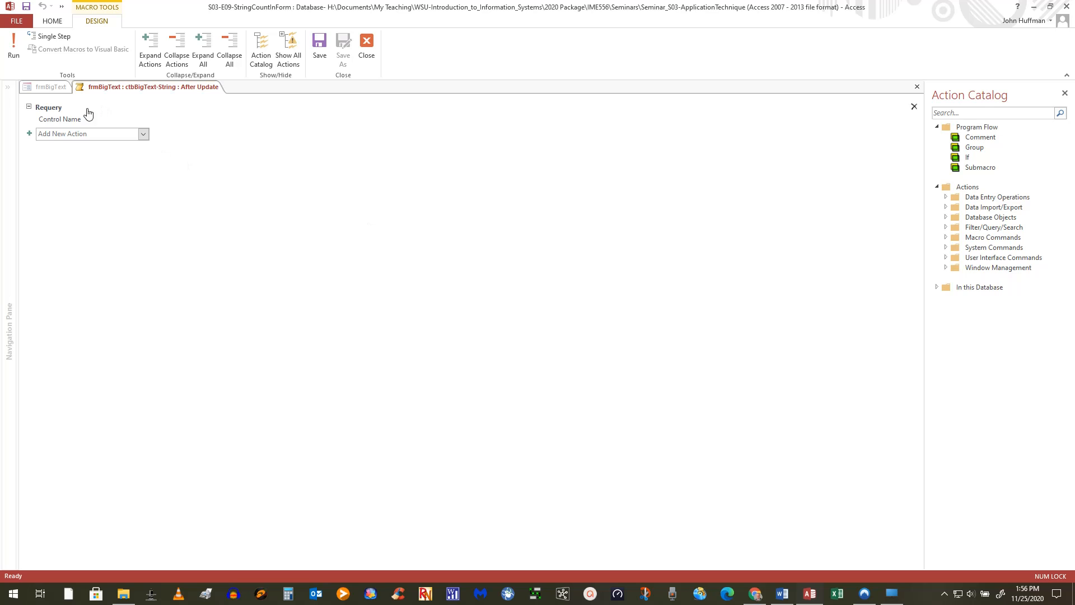
{"action": "left_click", "coordinate": [916, 87]}
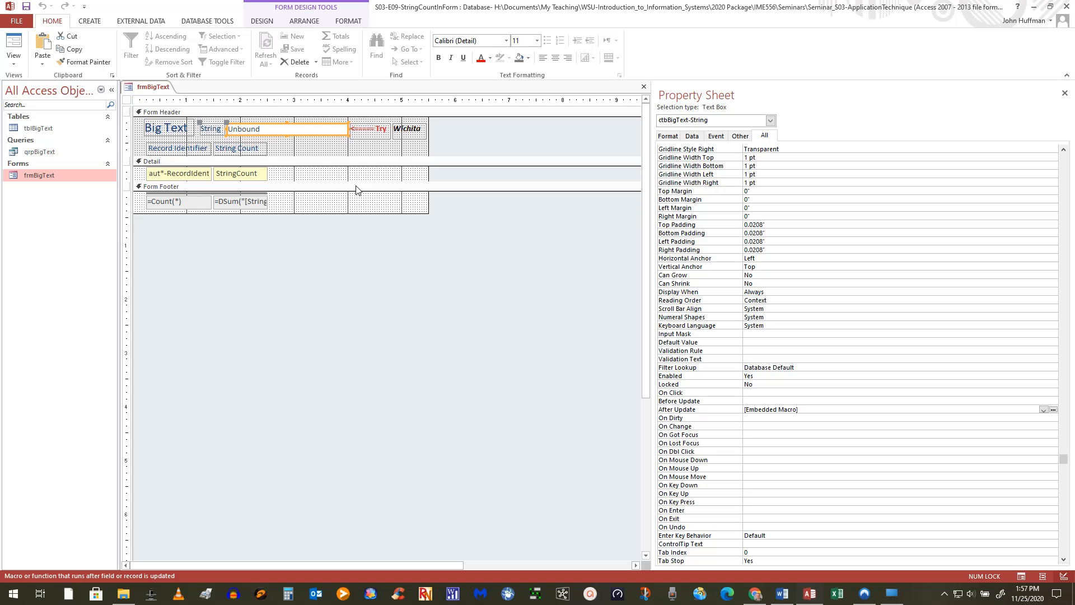
Review the footer's DSum control source expression in the Expression Builder and close it without editing
{"action": "left_click", "coordinate": [167, 204]}
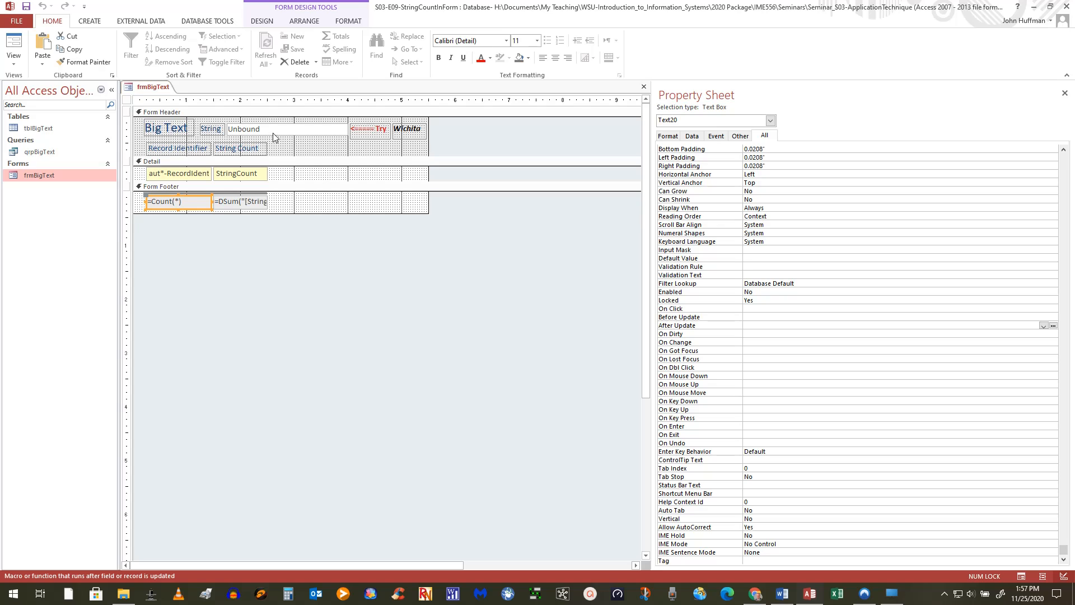
{"action": "left_click", "coordinate": [238, 206]}
{"action": "left_click_drag", "start_coordinate": [1064, 548], "coordinate": [1065, 155]}
{"action": "left_click", "coordinate": [956, 161]}
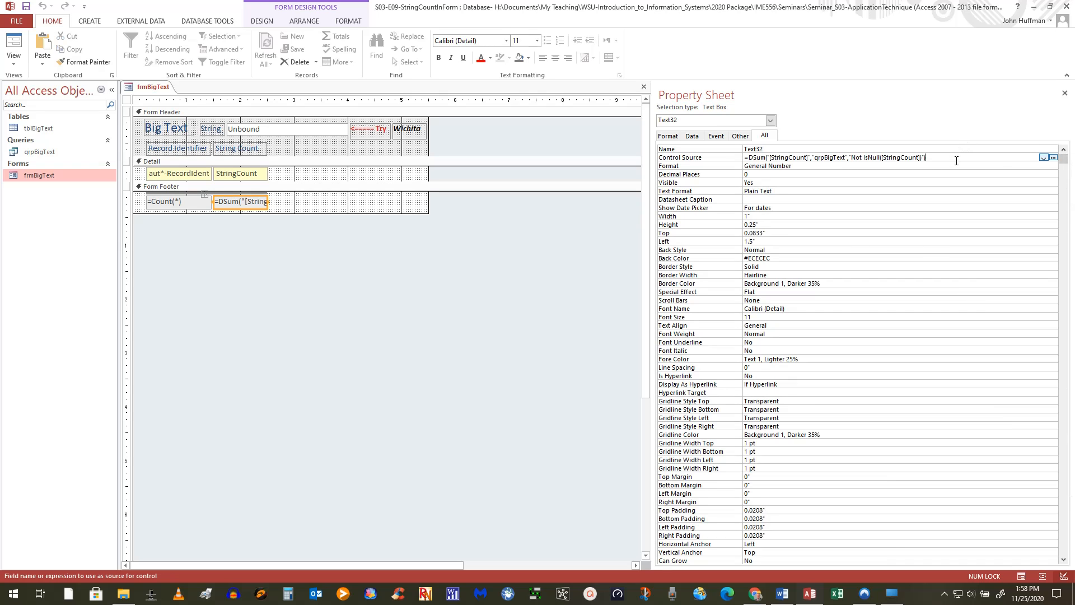
{"action": "left_click", "coordinate": [1053, 157]}
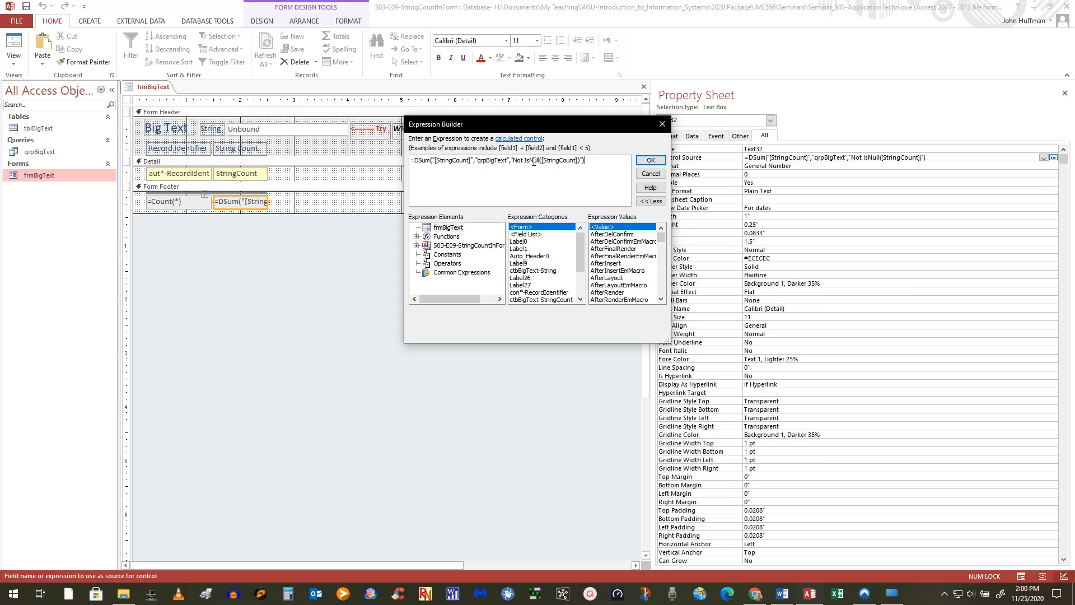
{"action": "left_click", "coordinate": [647, 161]}
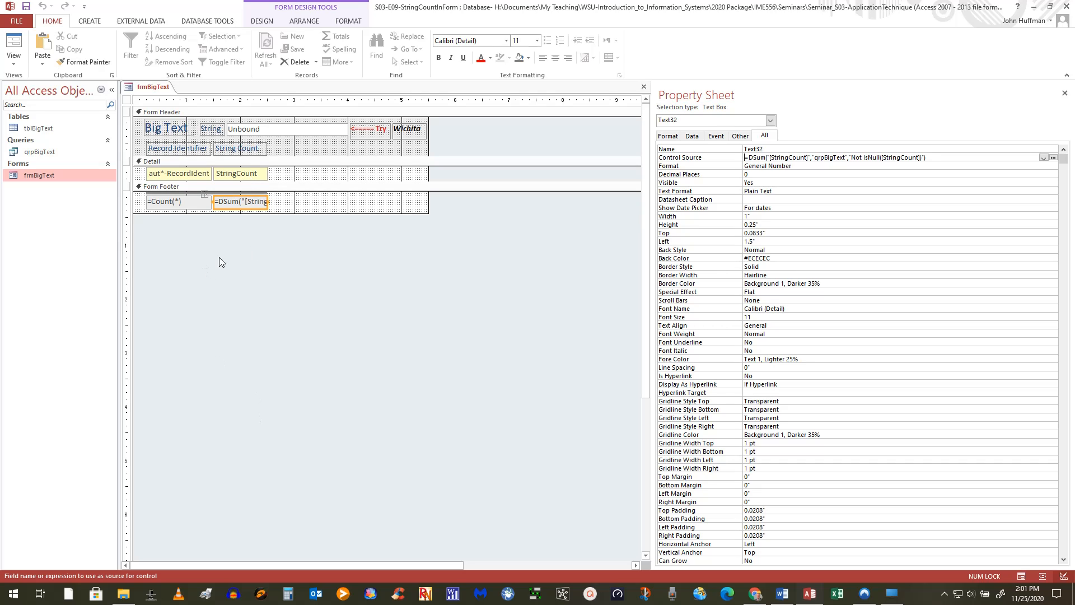
Save and close frmBigText, and reopen it in Form view
{"action": "left_click", "coordinate": [26, 8]}
{"action": "left_click", "coordinate": [642, 88]}
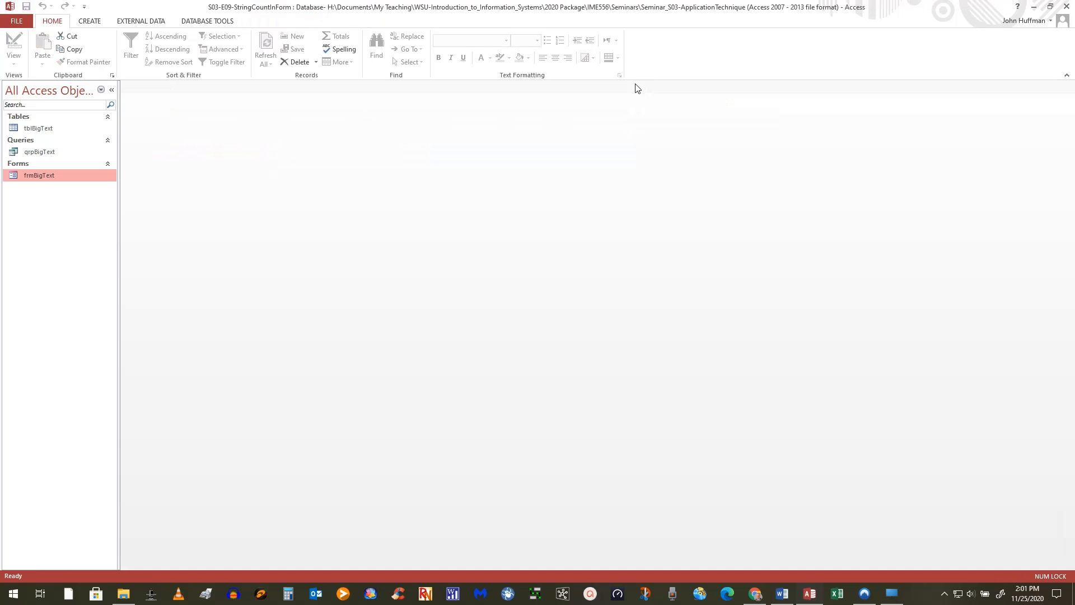
{"action": "double_click", "coordinate": [36, 177]}
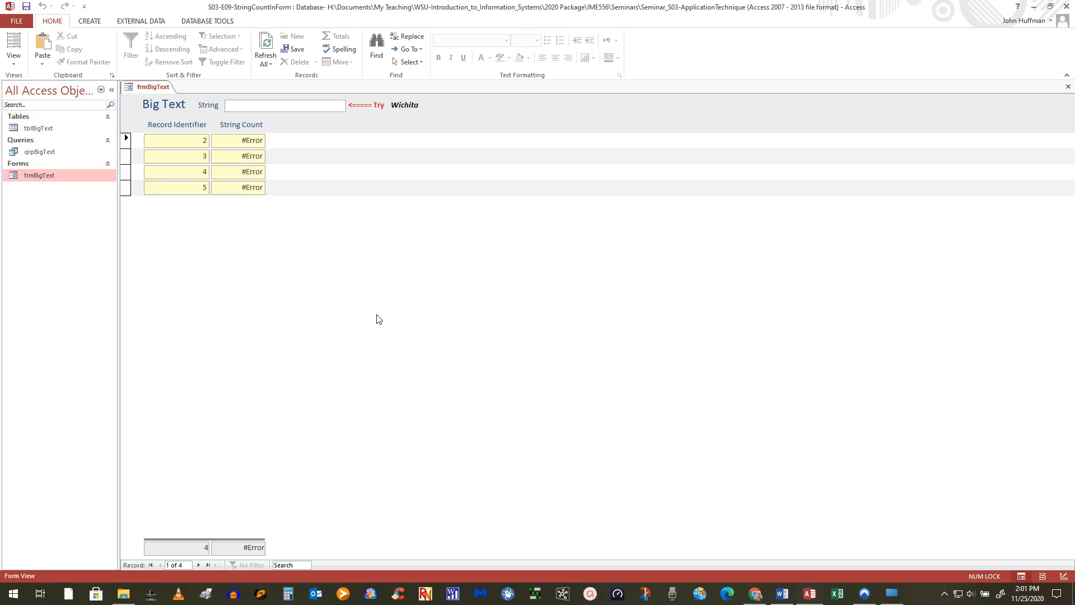
Enter "Wichita" as the search string to count its occurrences, and replace it with "the"
{"action": "type", "text": "Wichita"}
{"action": "key", "text": "Return"}
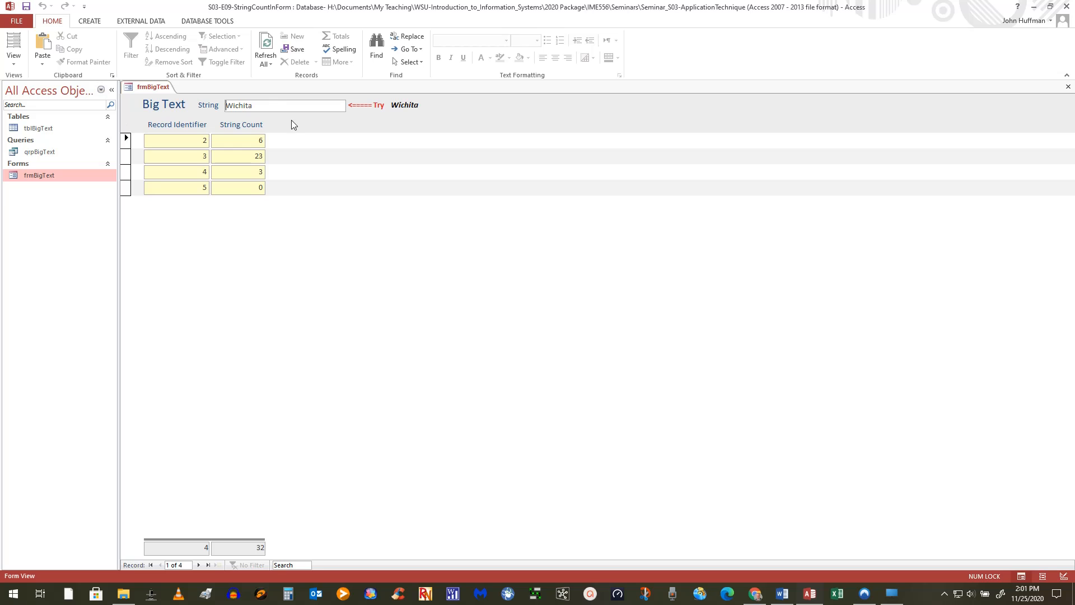
{"action": "left_click_drag", "start_coordinate": [276, 105], "coordinate": [152, 85]}
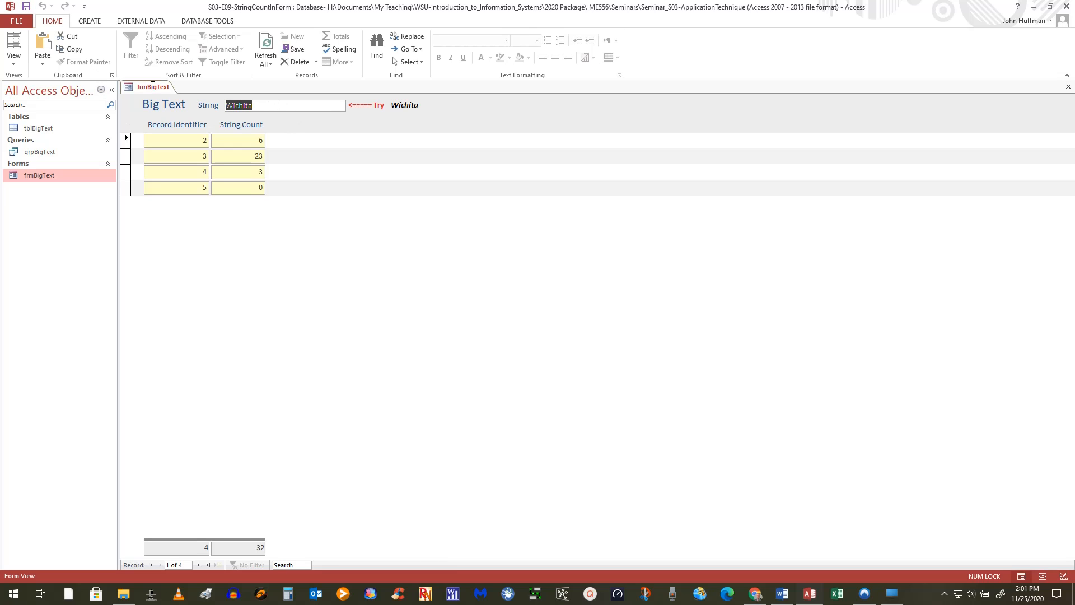
{"action": "type", "text": "the"}
{"action": "key", "text": "Return"}
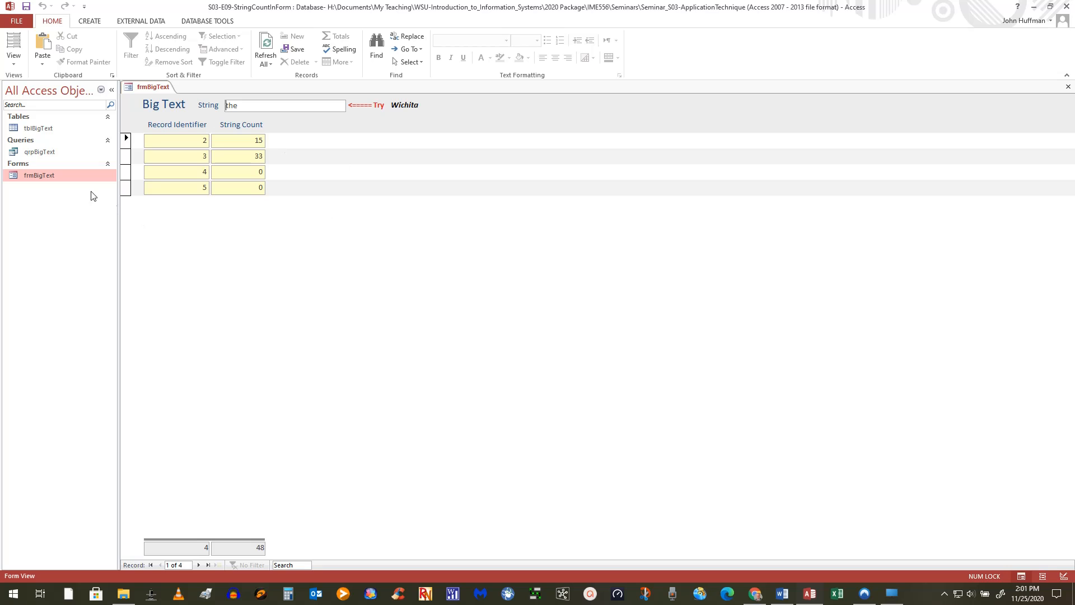
Check the form with its counts for "the" in Print Preview, and close the preview
{"action": "left_click", "coordinate": [17, 21]}
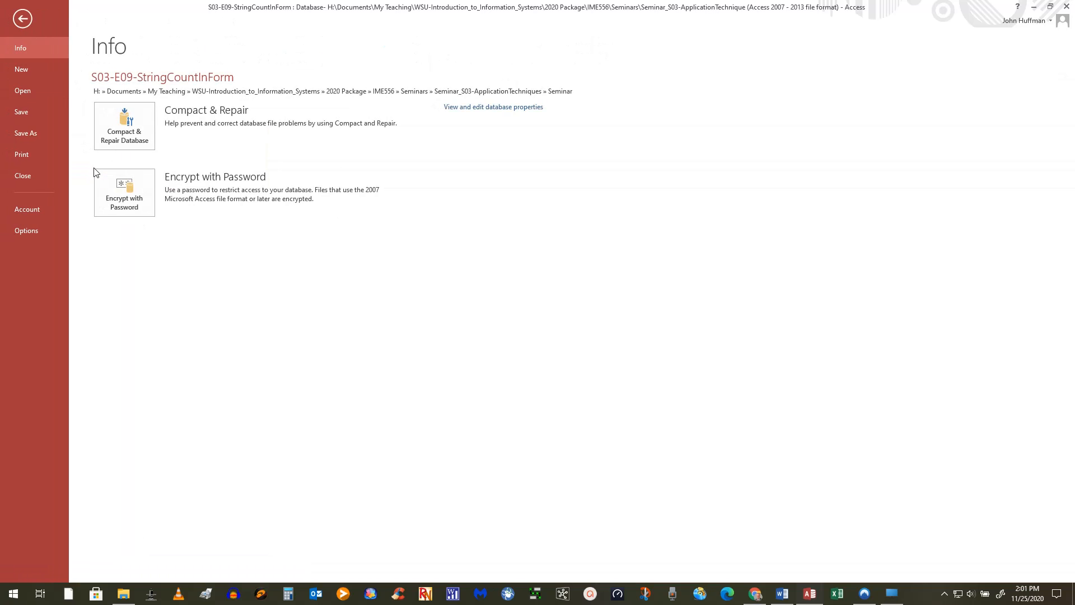
{"action": "left_click", "coordinate": [39, 158]}
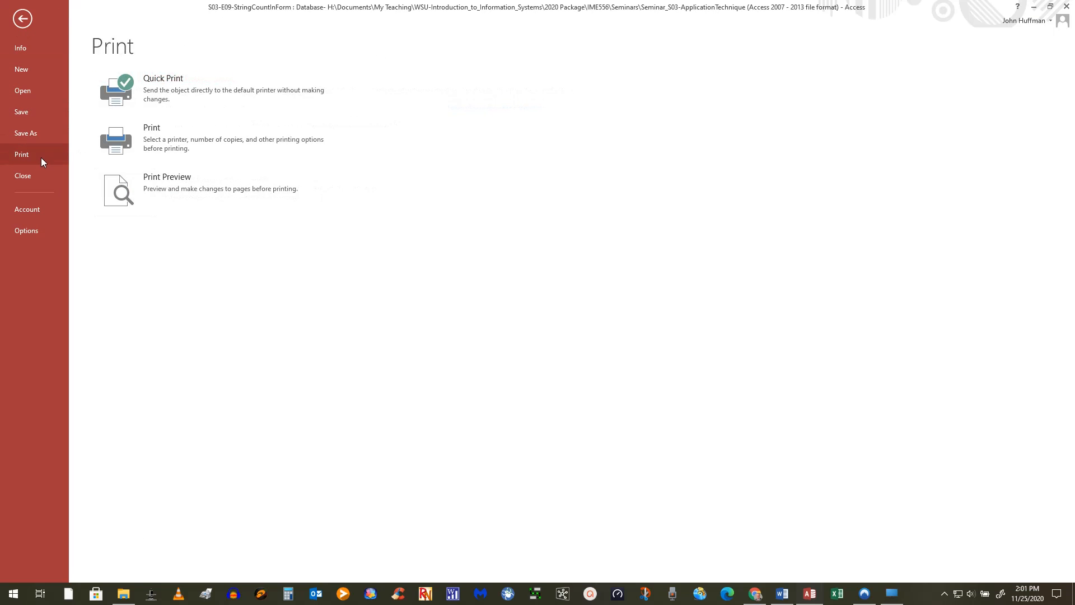
{"action": "left_click", "coordinate": [150, 186]}
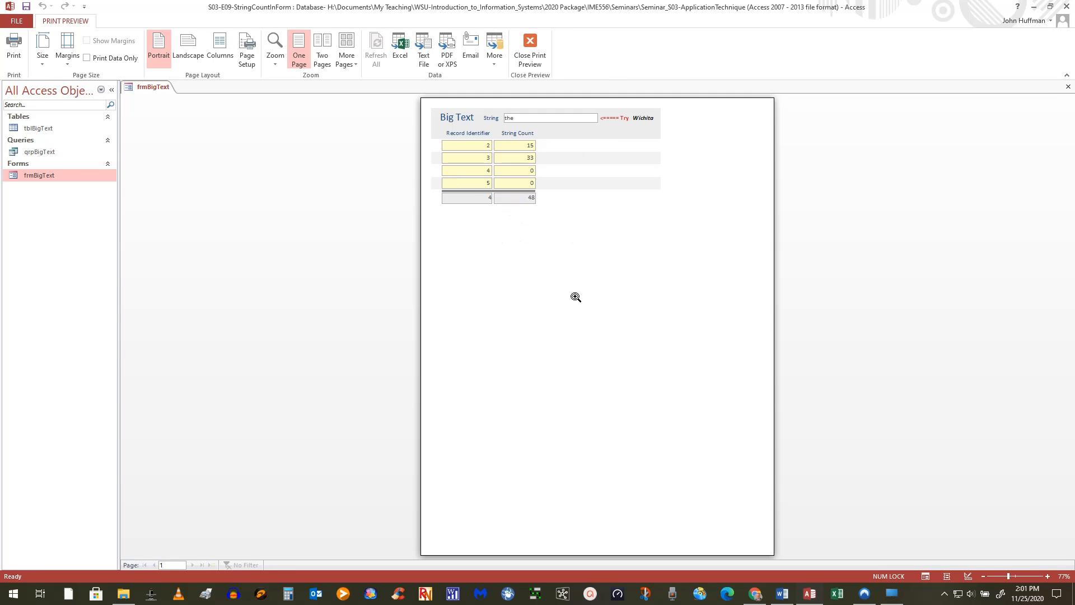
{"action": "left_click", "coordinate": [529, 49]}
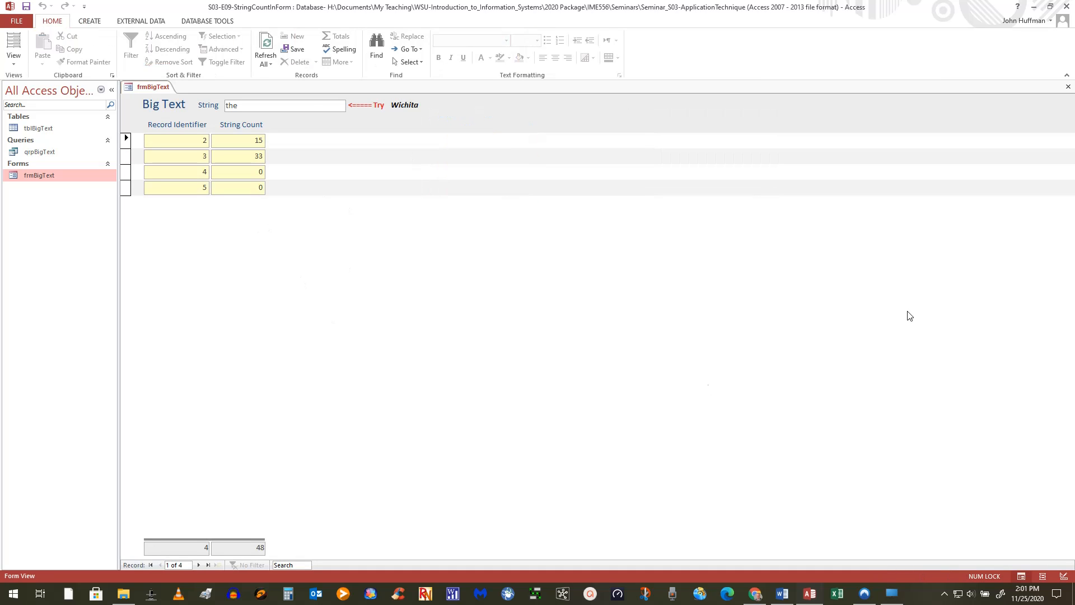